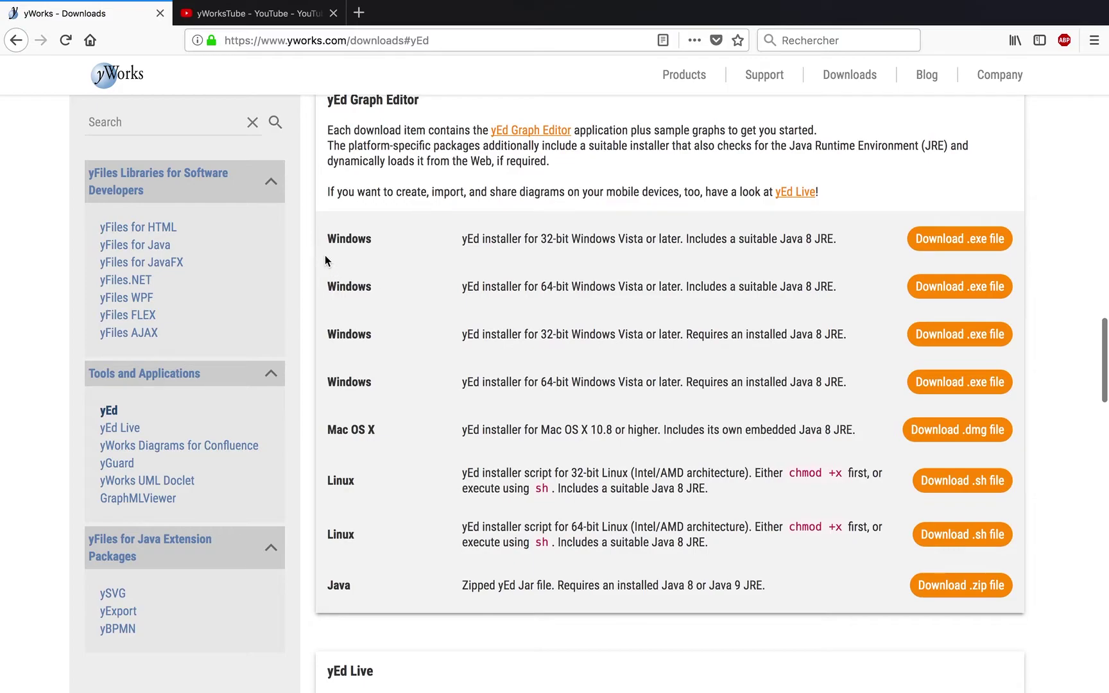
- Review the yEd installer downloads for Windows, Mac OS X and Linux and return to the yWorks home page
{"action": "left_click_drag", "start_coordinate": [330, 241], "coordinate": [748, 543]}
{"action": "left_click", "coordinate": [748, 543]}
{"action": "left_click", "coordinate": [17, 42]}
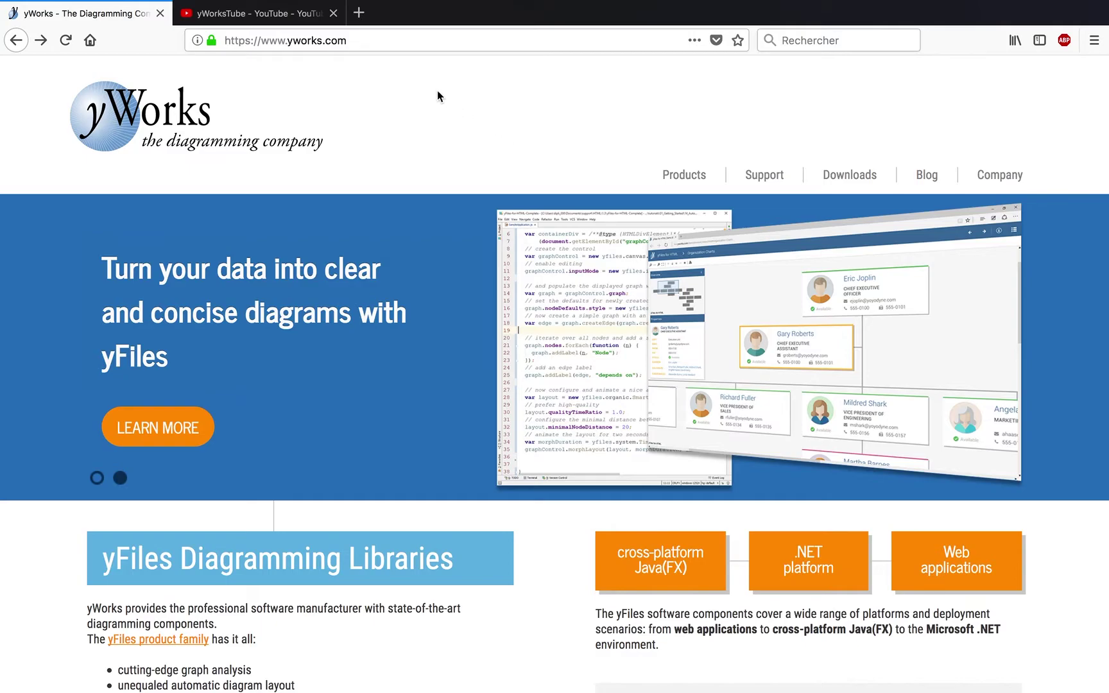
- Open the yWorksTube channel on YouTube and look through its recently posted videos
{"action": "left_click", "coordinate": [273, 20]}
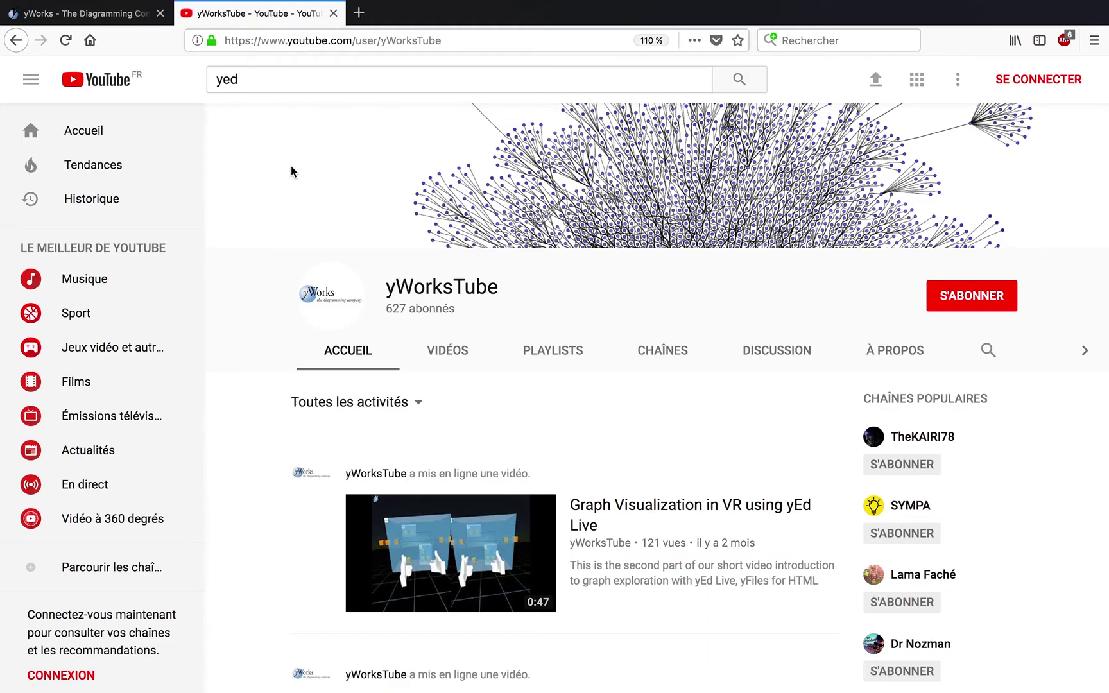
{"action": "scroll", "coordinate": [468, 309], "scroll_direction": "down", "scroll_amount": 6}
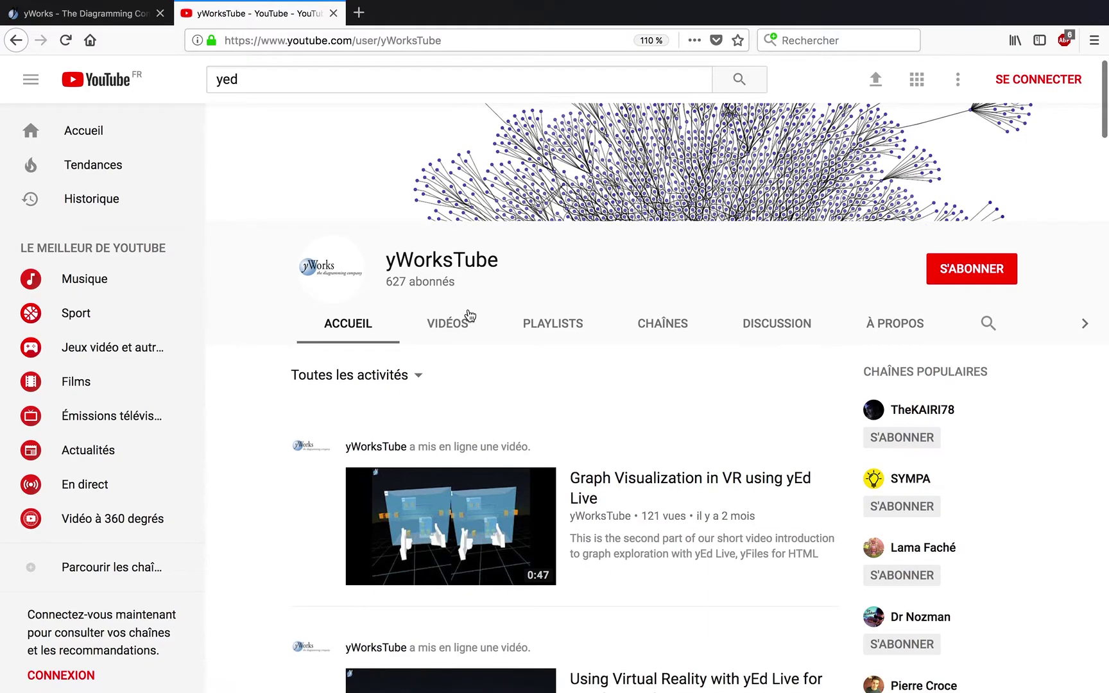
{"action": "scroll", "coordinate": [468, 315], "scroll_direction": "down", "scroll_amount": 2}
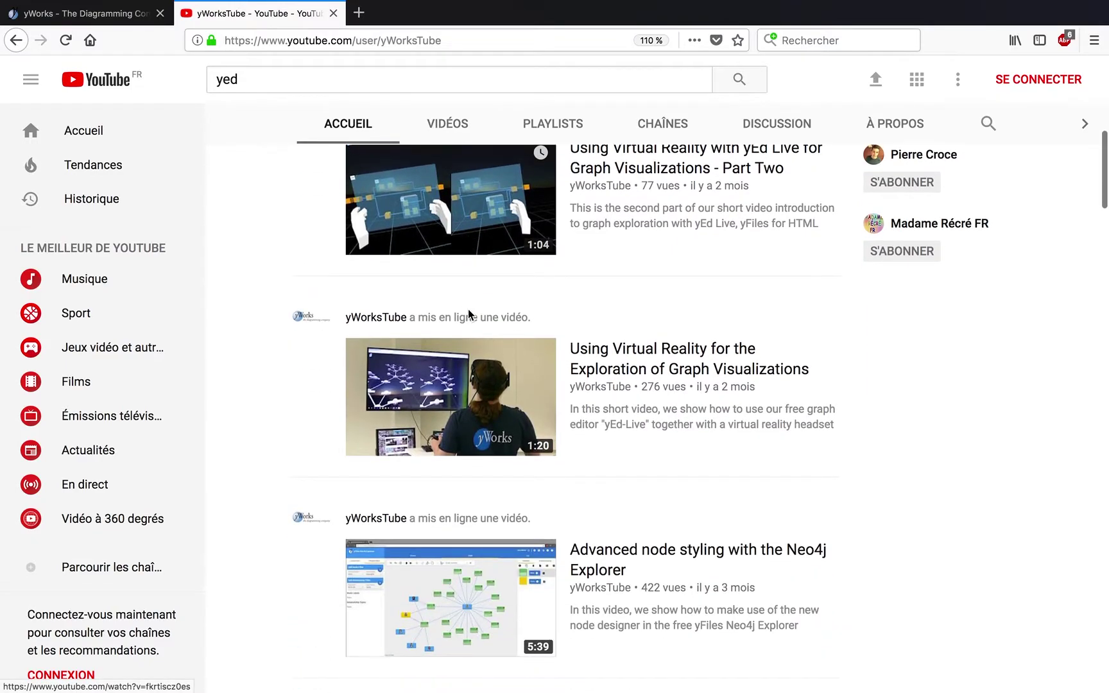
{"action": "scroll", "coordinate": [468, 315], "scroll_direction": "down", "scroll_amount": 2}
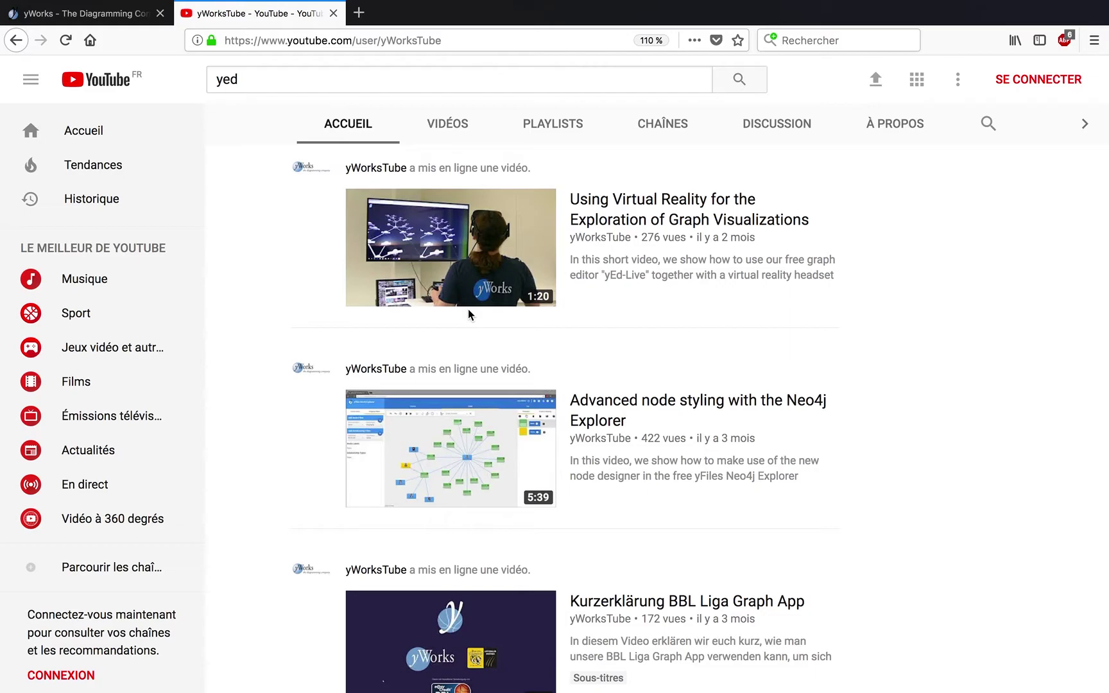
{"action": "scroll", "coordinate": [468, 309], "scroll_direction": "down", "scroll_amount": 4}
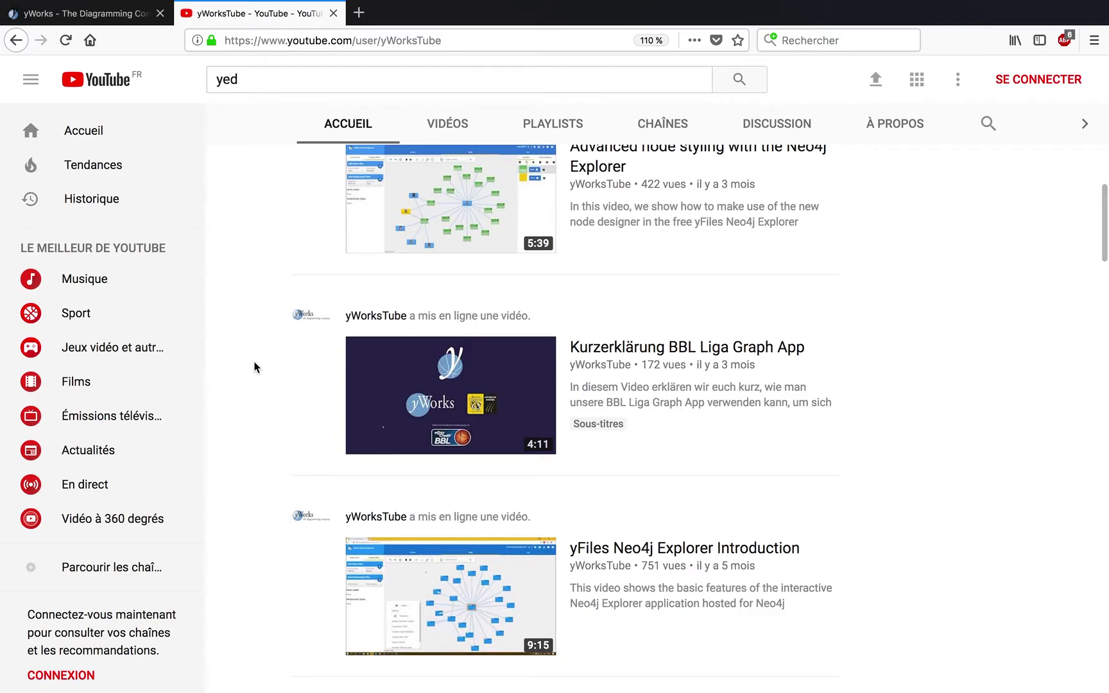
{"action": "scroll", "coordinate": [254, 367], "scroll_direction": "up", "scroll_amount": 15}
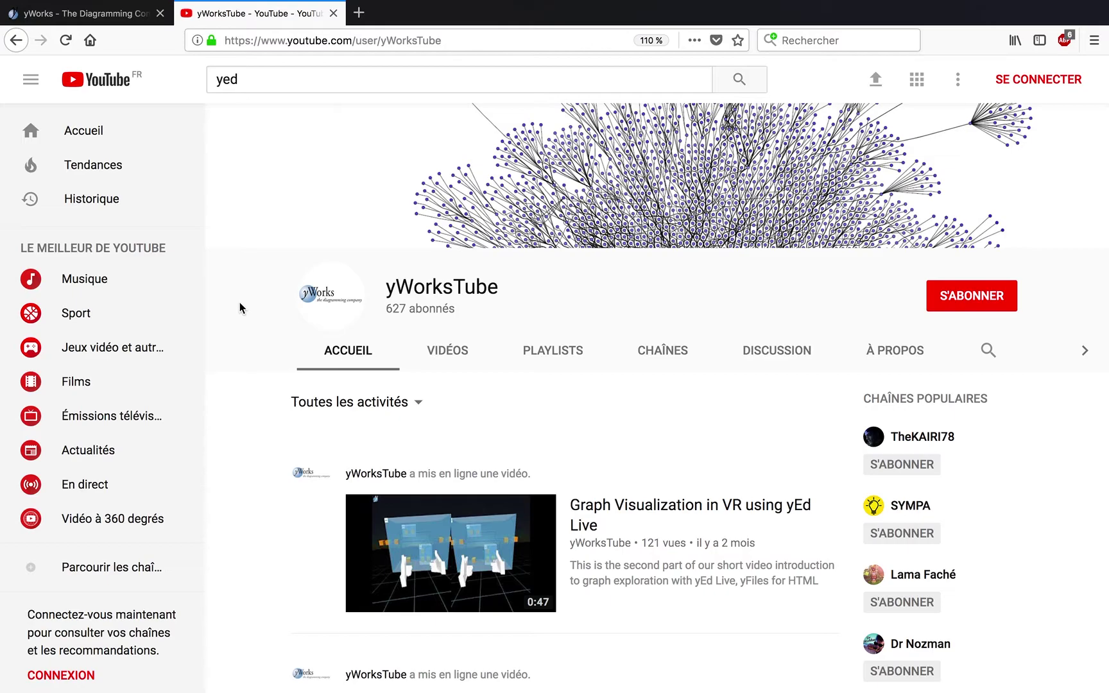
- Switch to yEd and place eight circle shape nodes scattered across the upper half of the empty canvas
{"action": "key", "text": "super+Tab"}
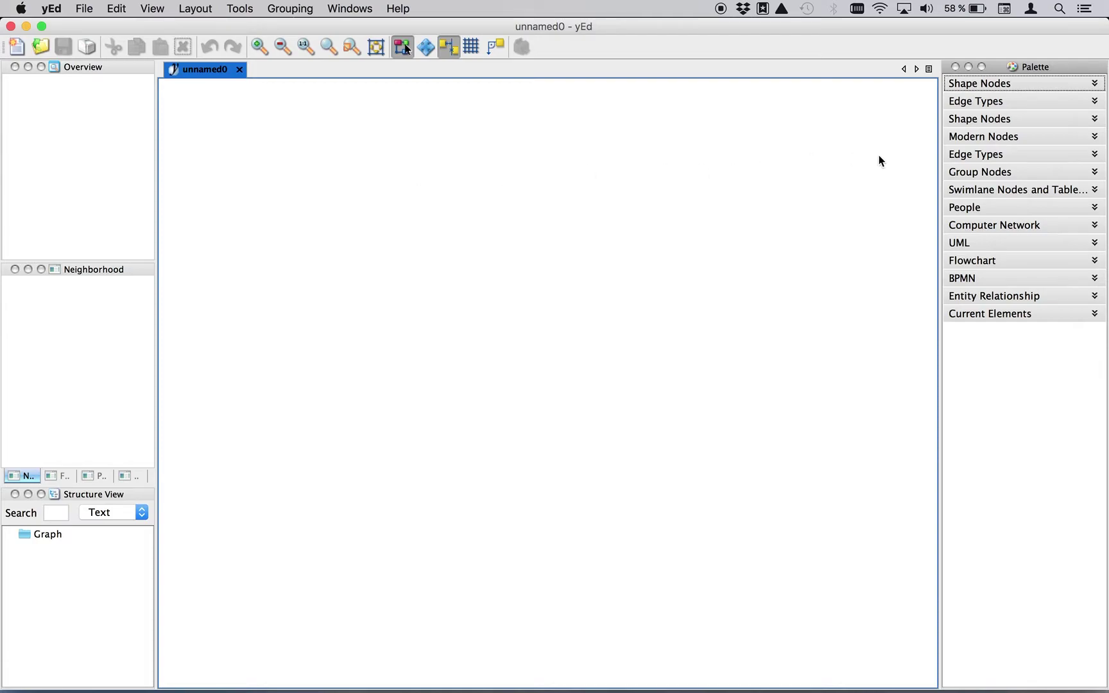
{"action": "left_click", "coordinate": [982, 122]}
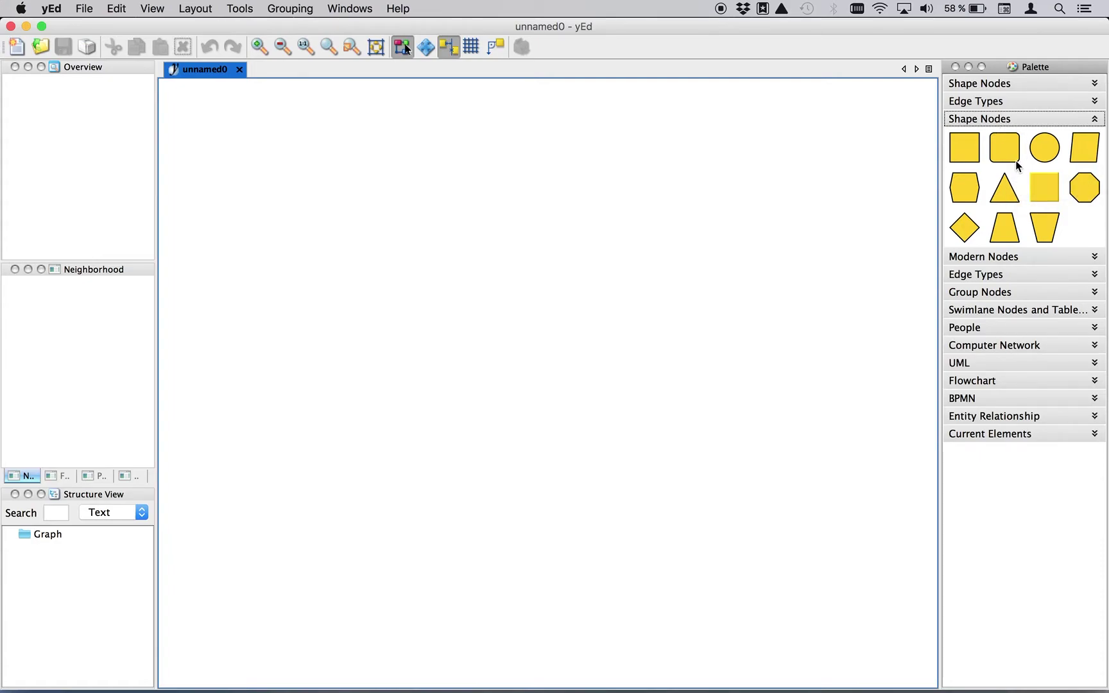
{"action": "left_click", "coordinate": [1051, 153]}
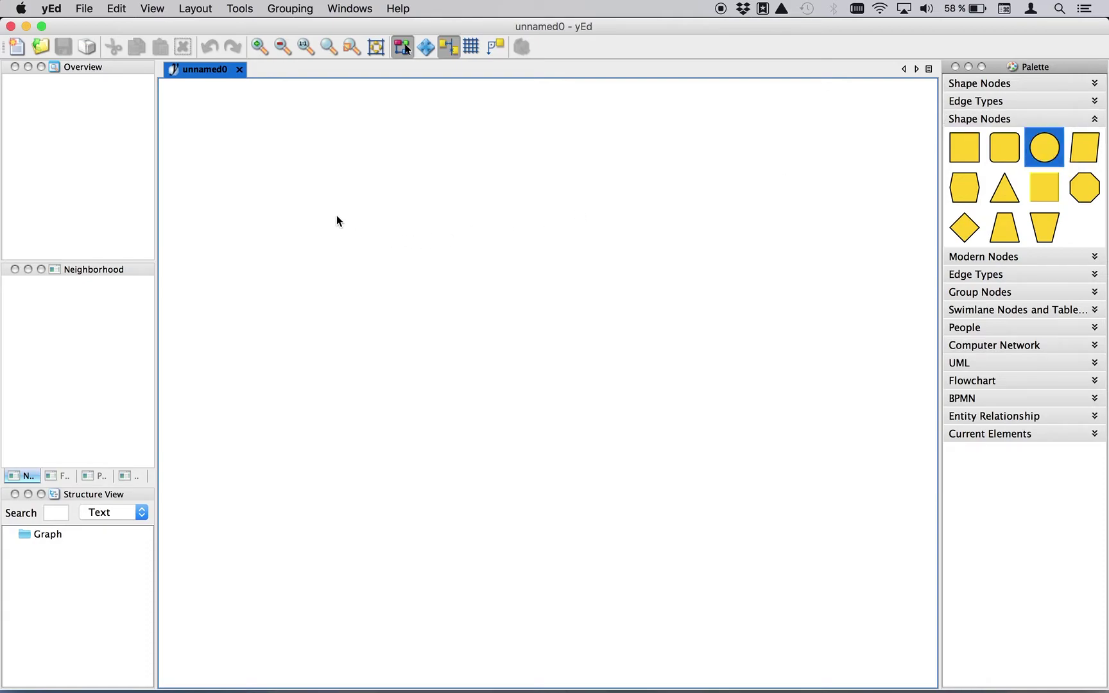
{"action": "left_click", "coordinate": [311, 184]}
{"action": "left_click", "coordinate": [487, 166]}
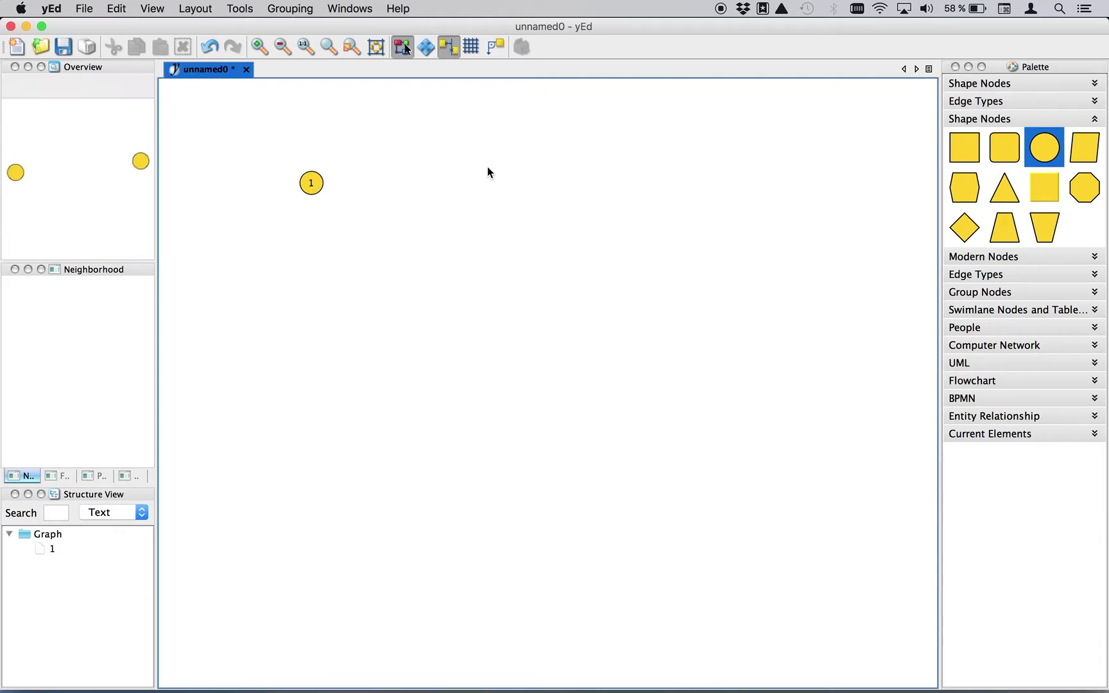
{"action": "left_click", "coordinate": [600, 249]}
{"action": "left_click", "coordinate": [428, 294]}
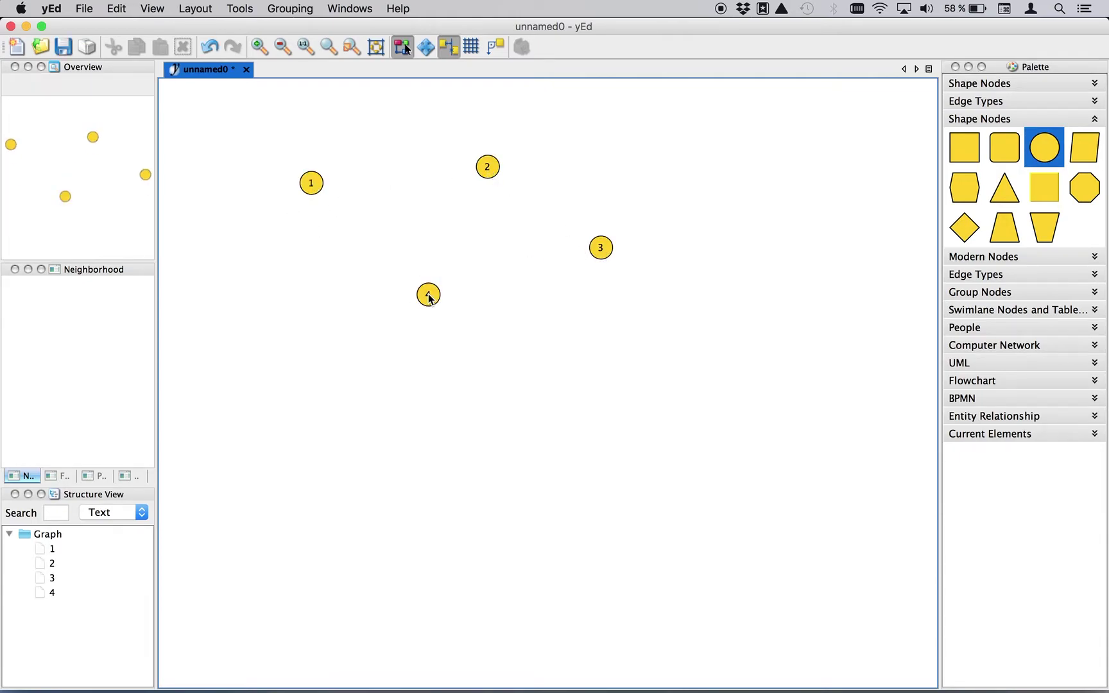
{"action": "left_click", "coordinate": [328, 346]}
{"action": "left_click", "coordinate": [633, 158]}
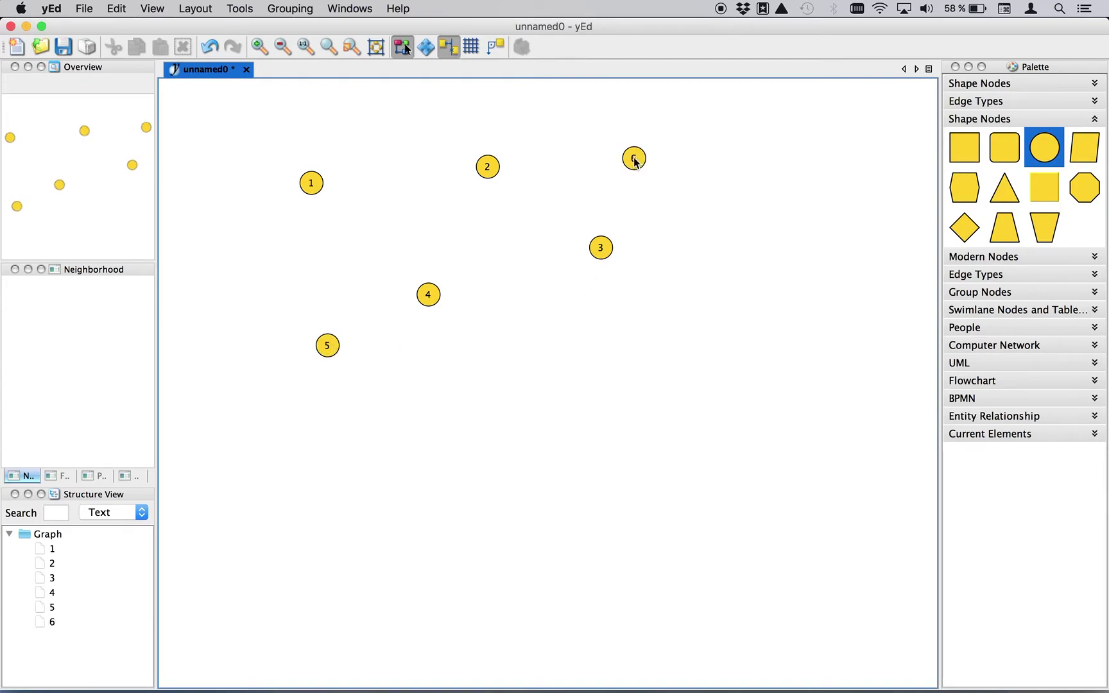
{"action": "left_click", "coordinate": [661, 312]}
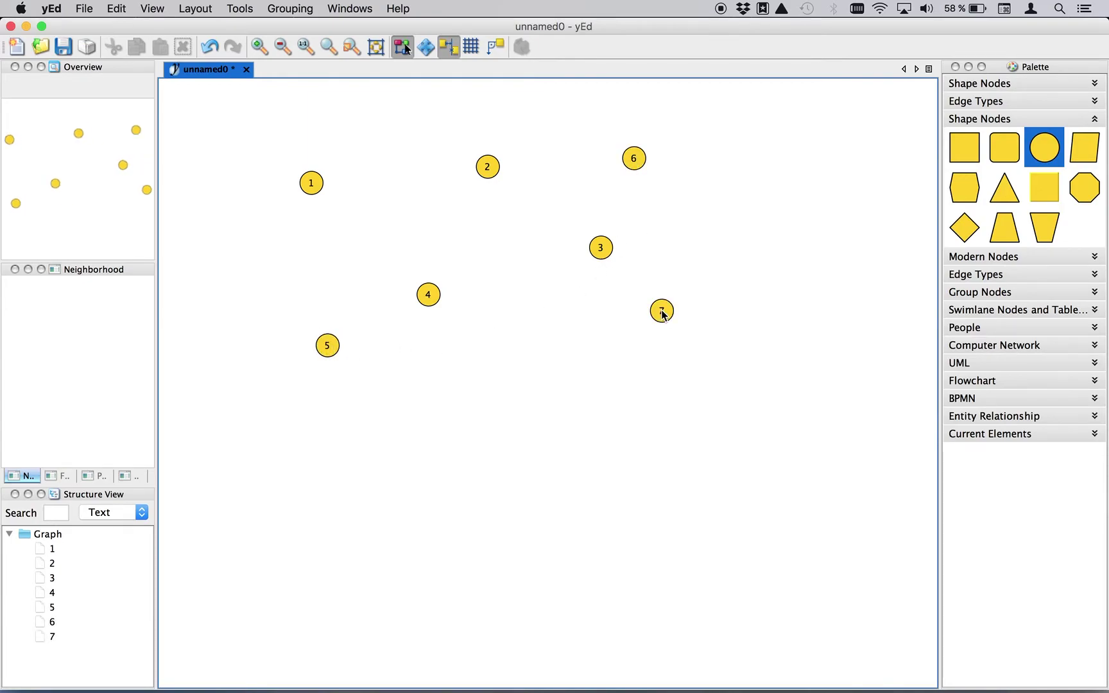
{"action": "left_click", "coordinate": [549, 355]}
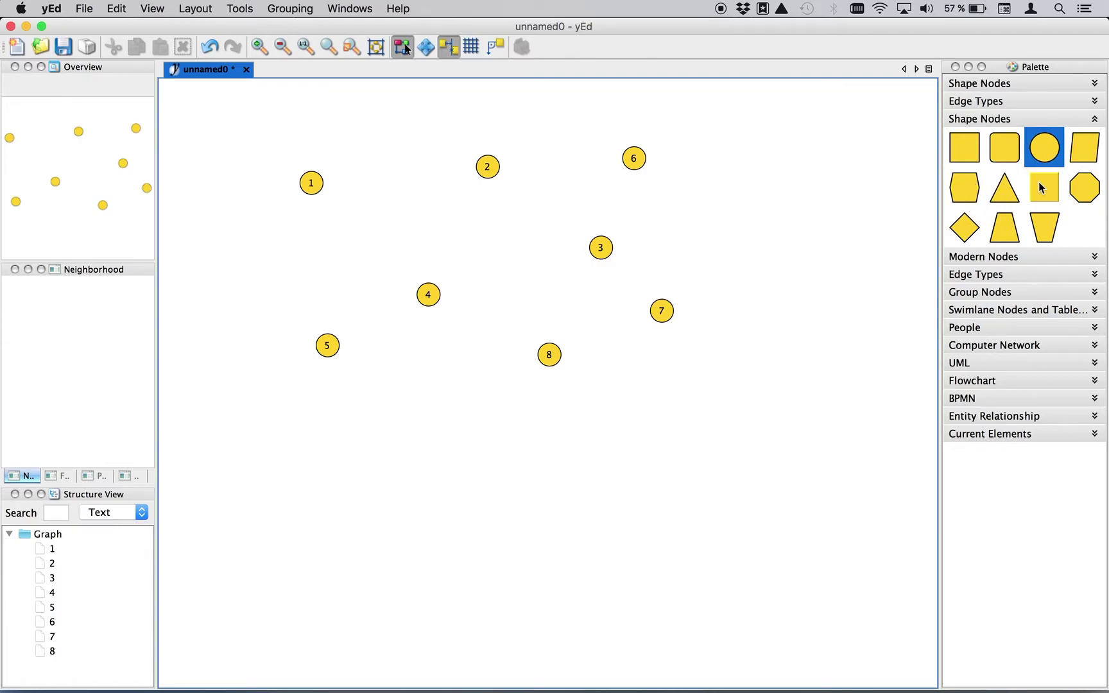
- Connect the nodes with smooth curve edges without arrowheads: 1–2, 1–5, 2–4, 2–7, 2–8, 3–4, 3–6, 4–7 and 6–7
{"action": "left_click", "coordinate": [999, 260]}
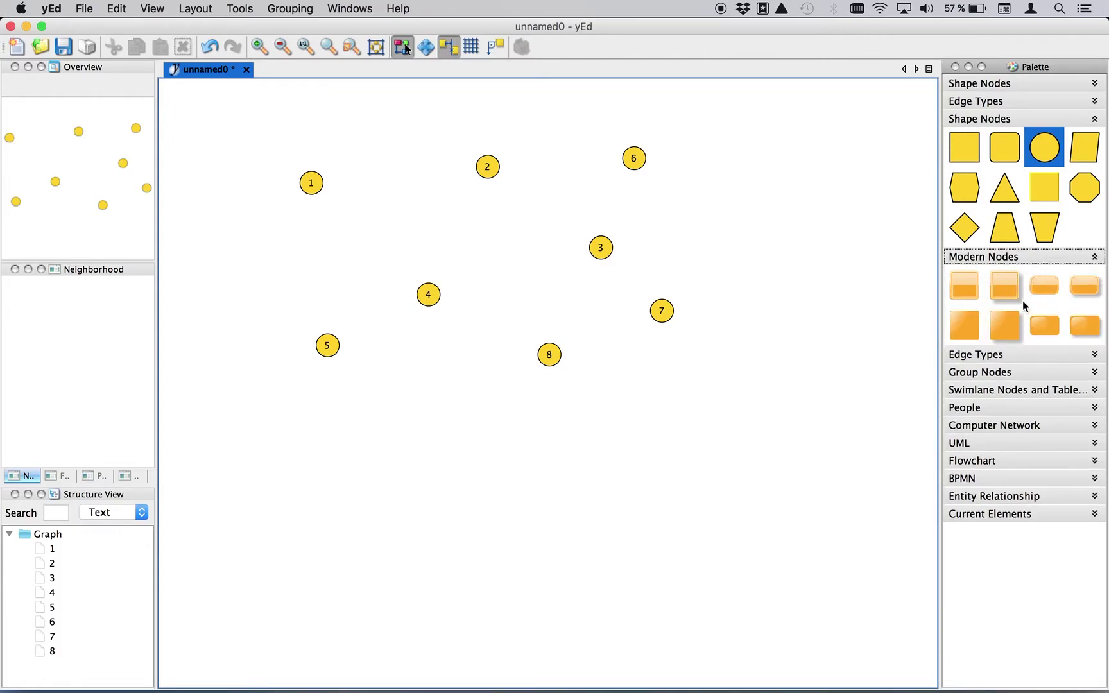
{"action": "left_click", "coordinate": [1009, 257]}
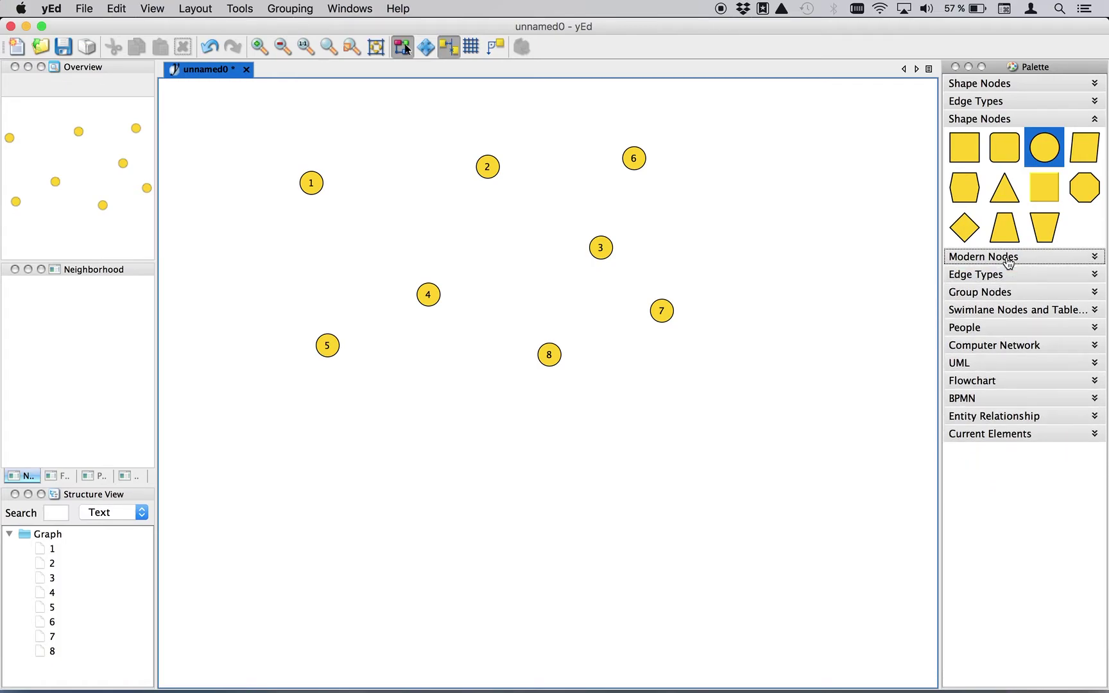
{"action": "left_click", "coordinate": [970, 276]}
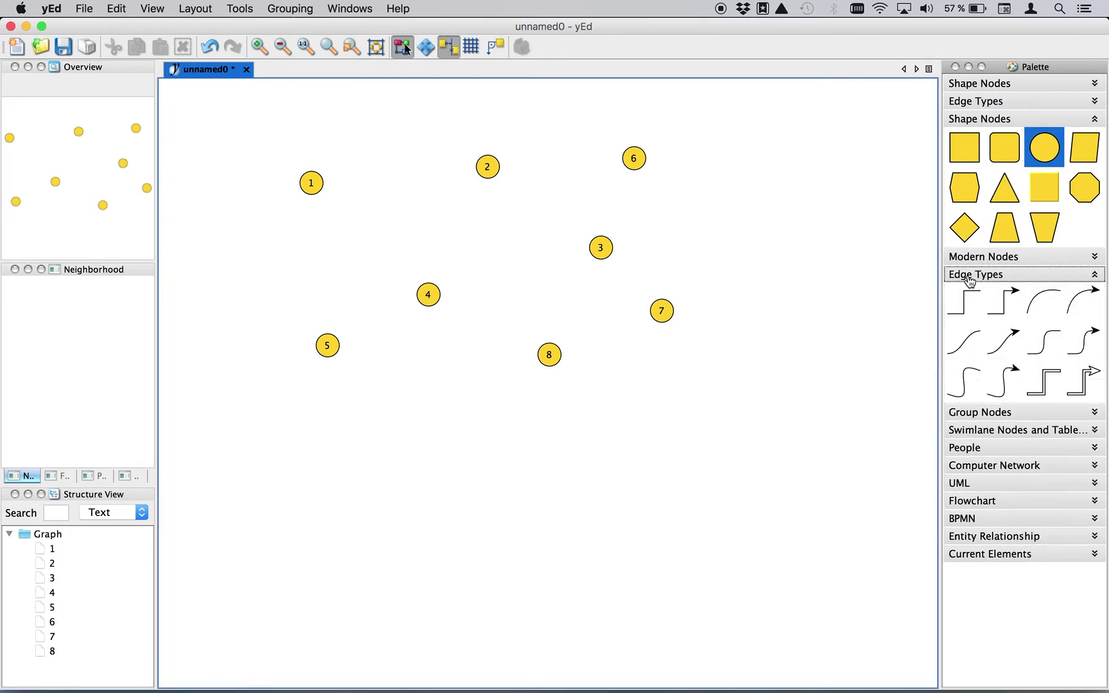
{"action": "left_click", "coordinate": [960, 345]}
{"action": "left_click", "coordinate": [960, 344]}
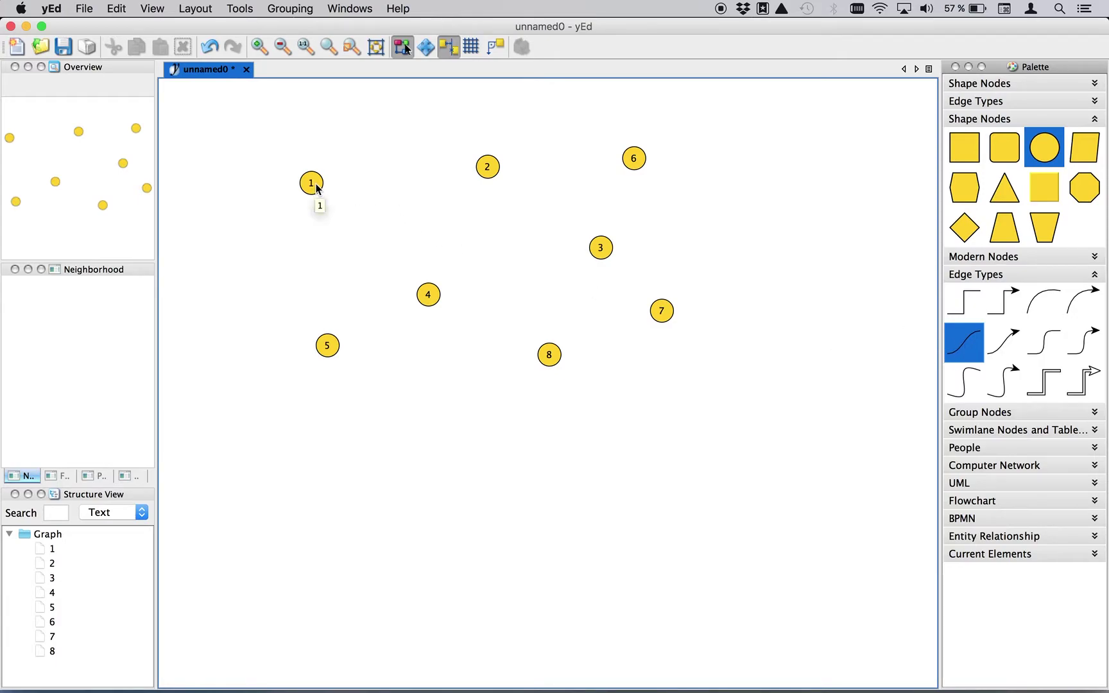
{"action": "left_click_drag", "start_coordinate": [317, 187], "coordinate": [489, 168]}
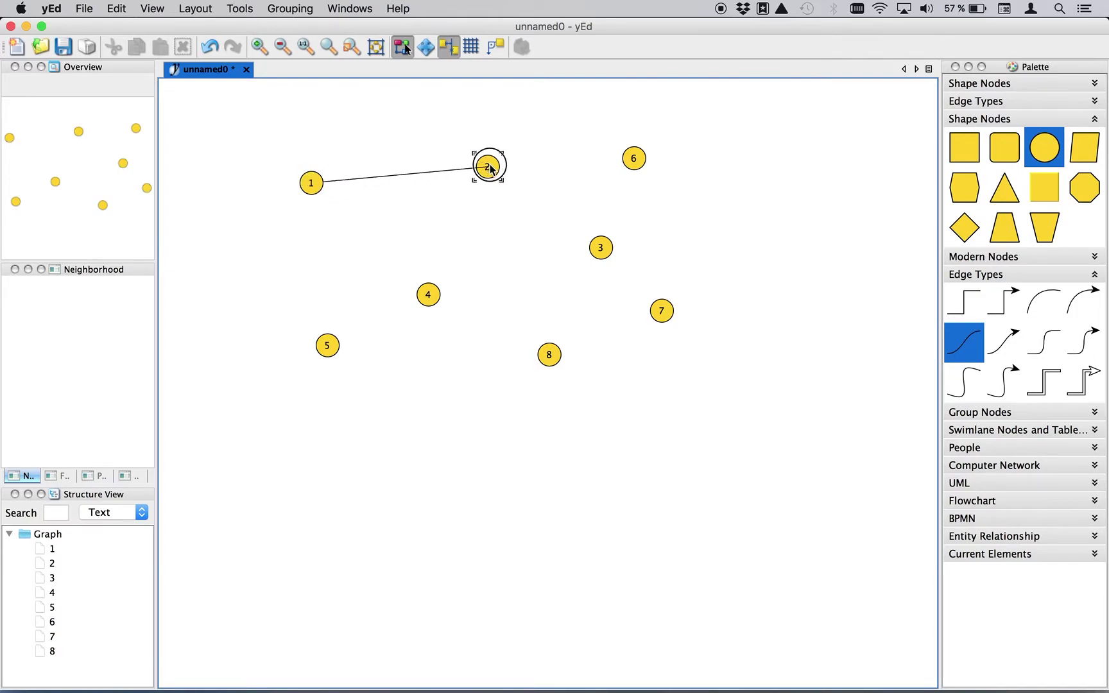
{"action": "left_click_drag", "start_coordinate": [490, 168], "coordinate": [490, 168]}
{"action": "mouse_move", "coordinate": [433, 296]}
{"action": "left_mouse_down"}
{"action": "mouse_move", "coordinate": [604, 253]}
{"action": "mouse_move", "coordinate": [633, 159]}
{"action": "mouse_move", "coordinate": [663, 310]}
{"action": "mouse_move", "coordinate": [425, 296]}
{"action": "left_mouse_up"}
{"action": "left_click_drag", "start_coordinate": [312, 194], "coordinate": [324, 347]}
{"action": "left_click_drag", "start_coordinate": [490, 170], "coordinate": [427, 293]}
{"action": "left_click_drag", "start_coordinate": [492, 172], "coordinate": [547, 364]}
{"action": "left_click_drag", "start_coordinate": [498, 177], "coordinate": [663, 315]}
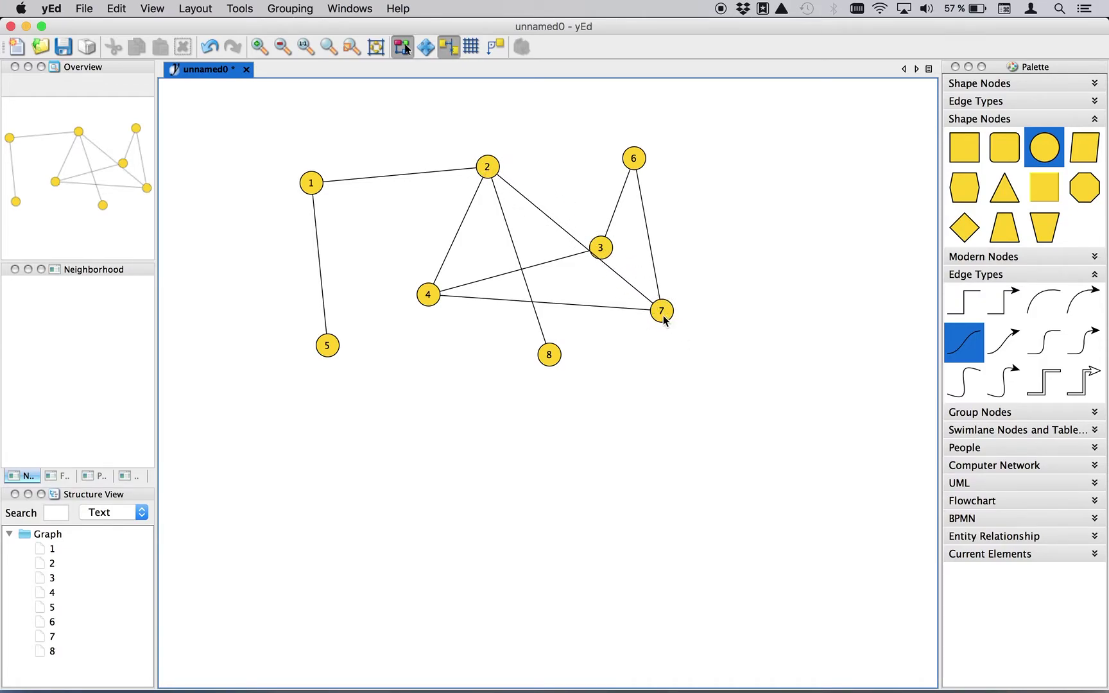
- Bend the edge between nodes 2 and 7 so that it passes below and clear of node 3
{"action": "left_click", "coordinate": [575, 244]}
{"action": "left_click_drag", "start_coordinate": [576, 245], "coordinate": [568, 257]}
{"action": "left_click", "coordinate": [579, 184]}
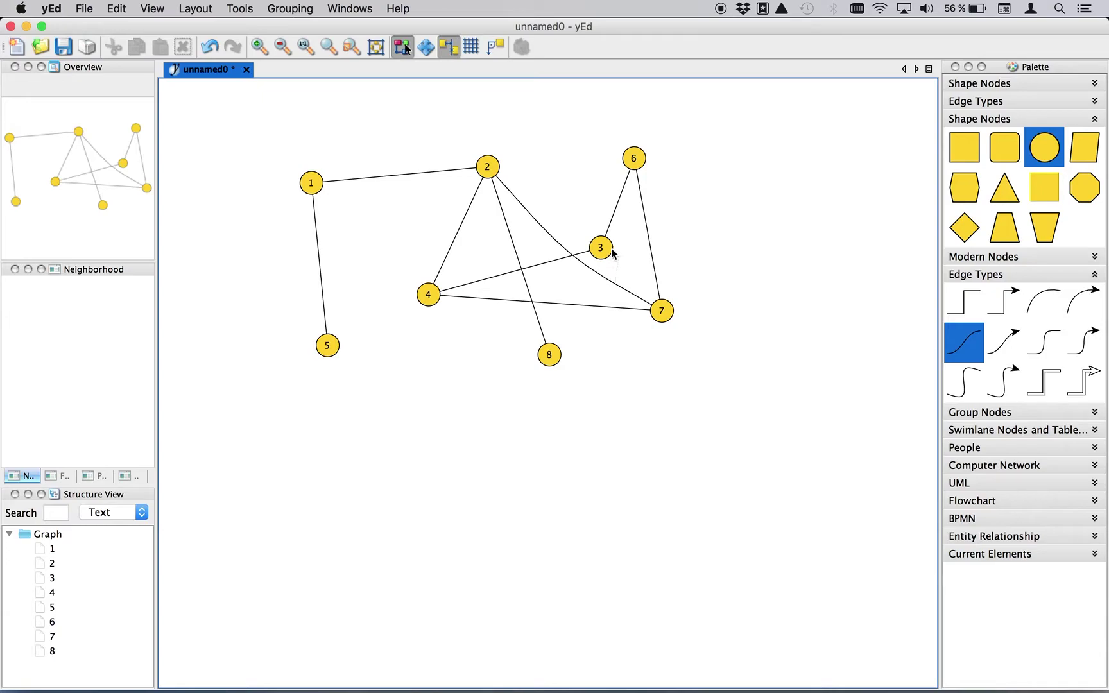
- Move node 6 horizontally to the right, away from node 3, and clear the selection
{"action": "left_click", "coordinate": [636, 161]}
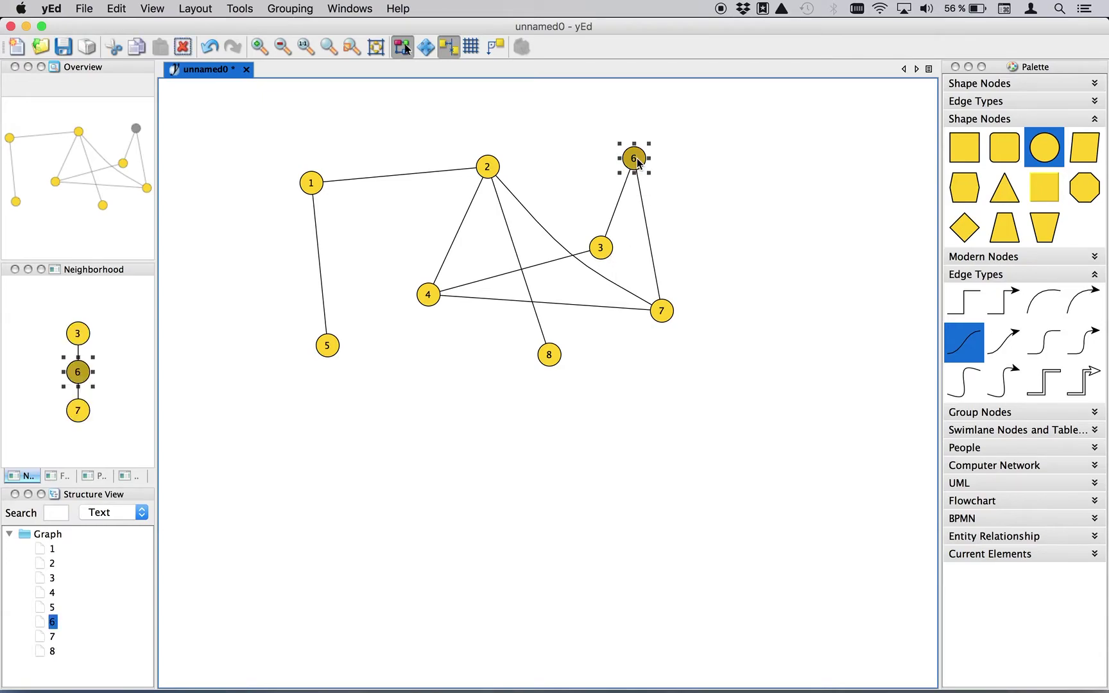
{"action": "left_click_drag", "start_coordinate": [638, 163], "coordinate": [692, 164]}
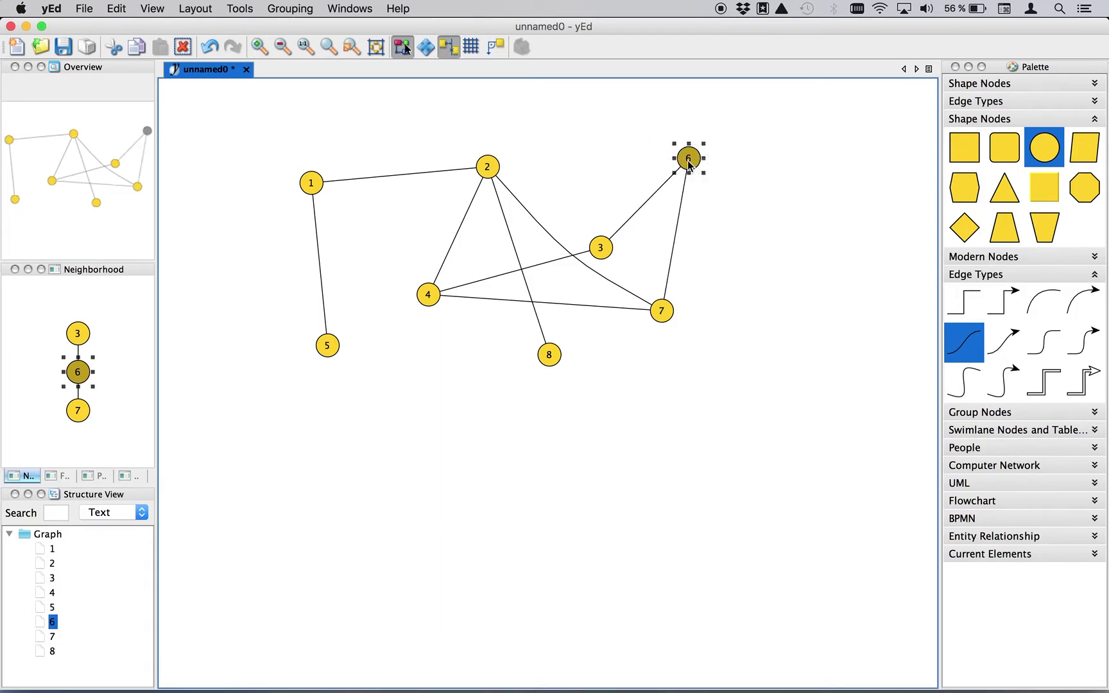
{"action": "left_click", "coordinate": [700, 203]}
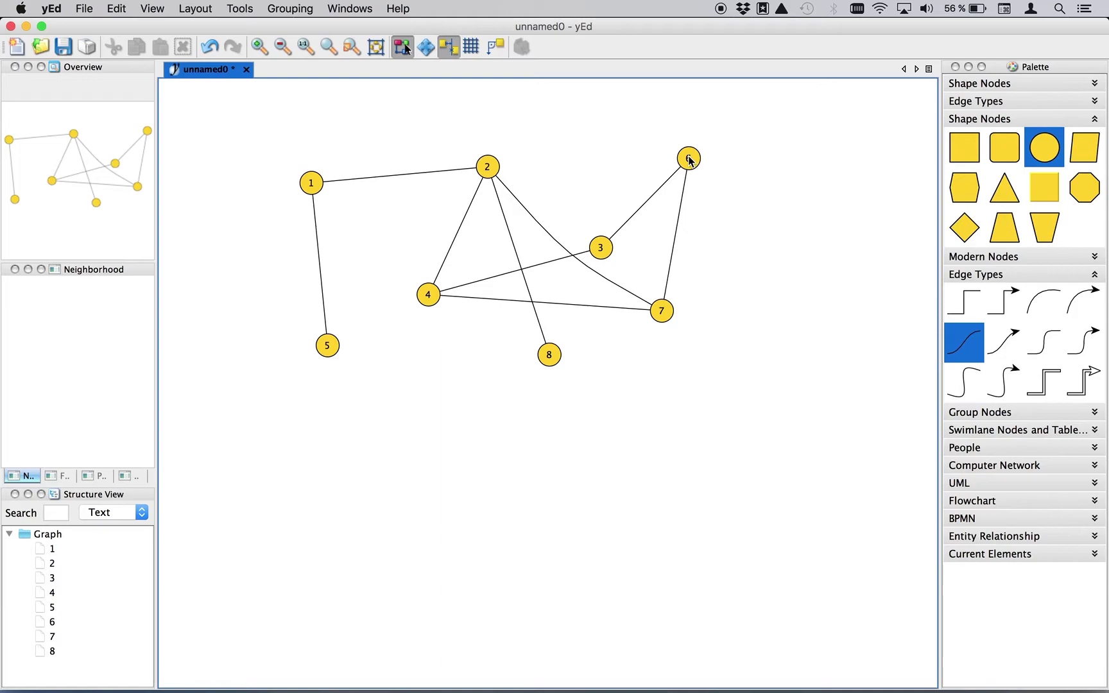
- Connect node 6 to node 2 with an edge and move node 6 closer to node 2, above node 3
{"action": "left_click_drag", "start_coordinate": [689, 161], "coordinate": [489, 168]}
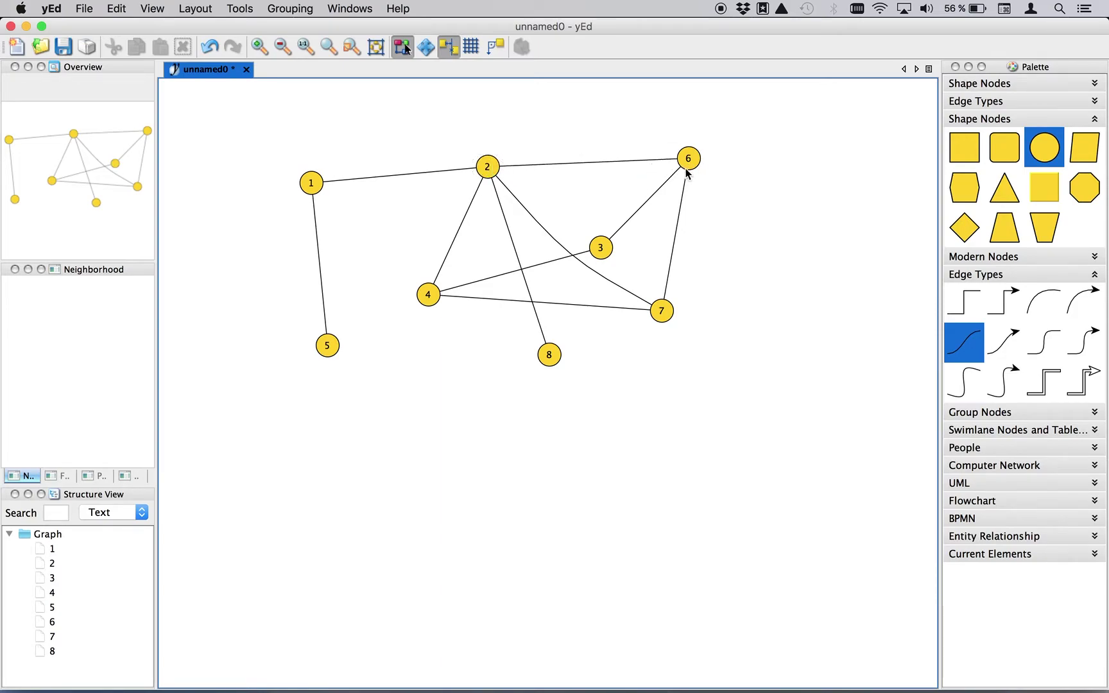
{"action": "left_click_drag", "start_coordinate": [690, 160], "coordinate": [627, 152]}
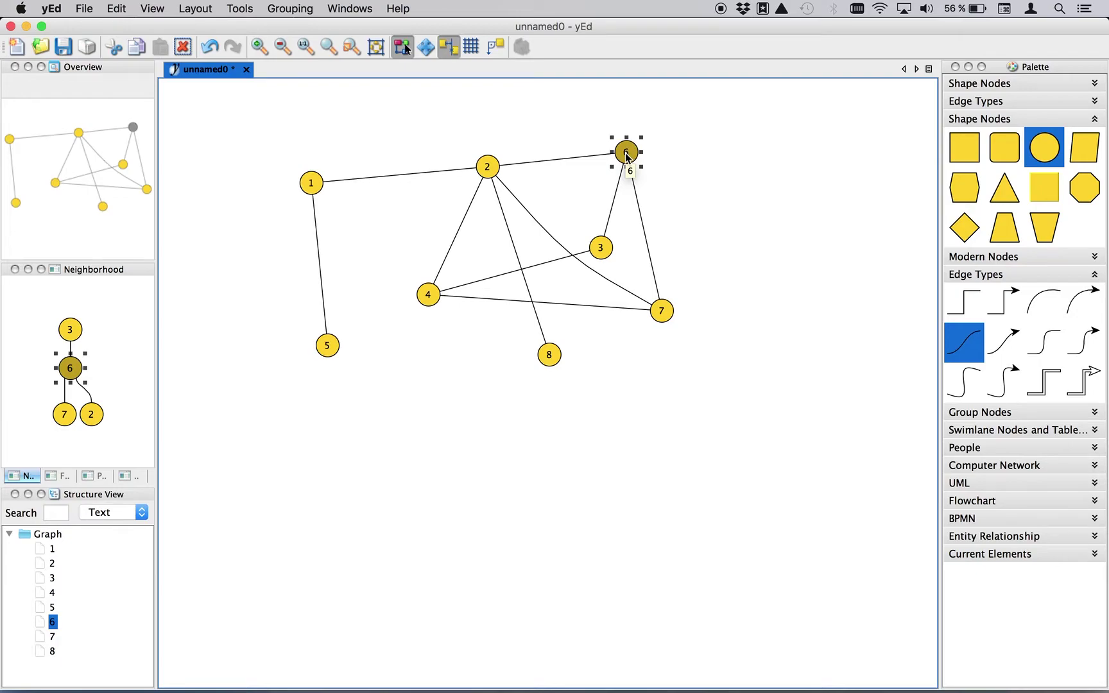
- Open the properties of node 6 and change its text to "toto", applying the change
{"action": "right_click", "coordinate": [628, 155]}
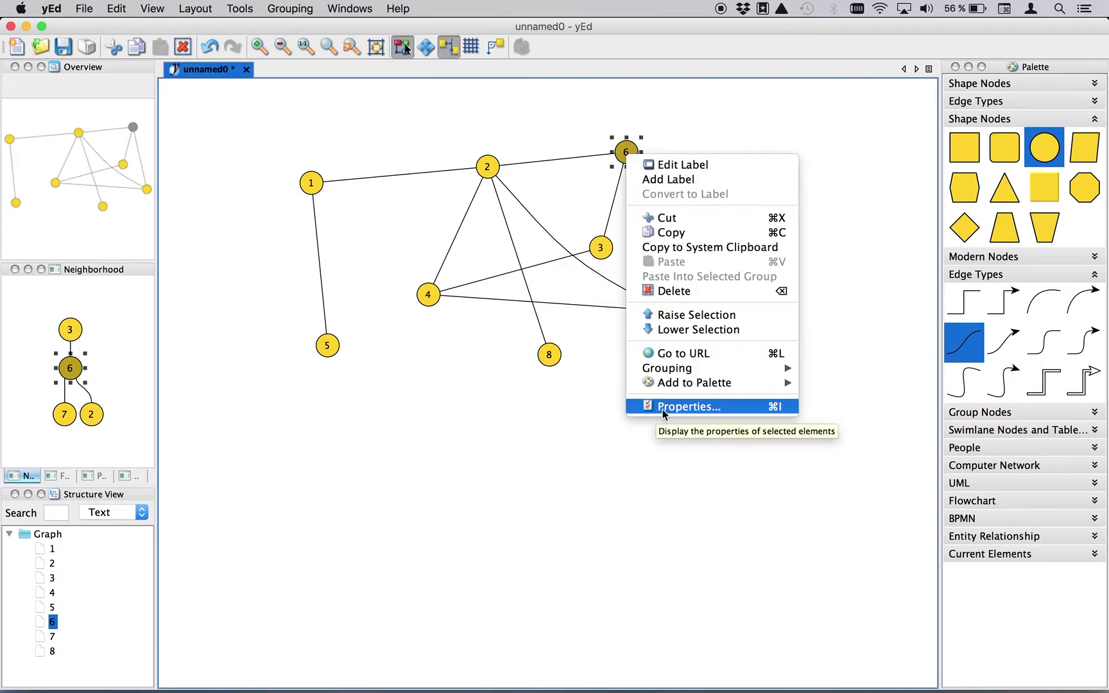
{"action": "left_click", "coordinate": [703, 407]}
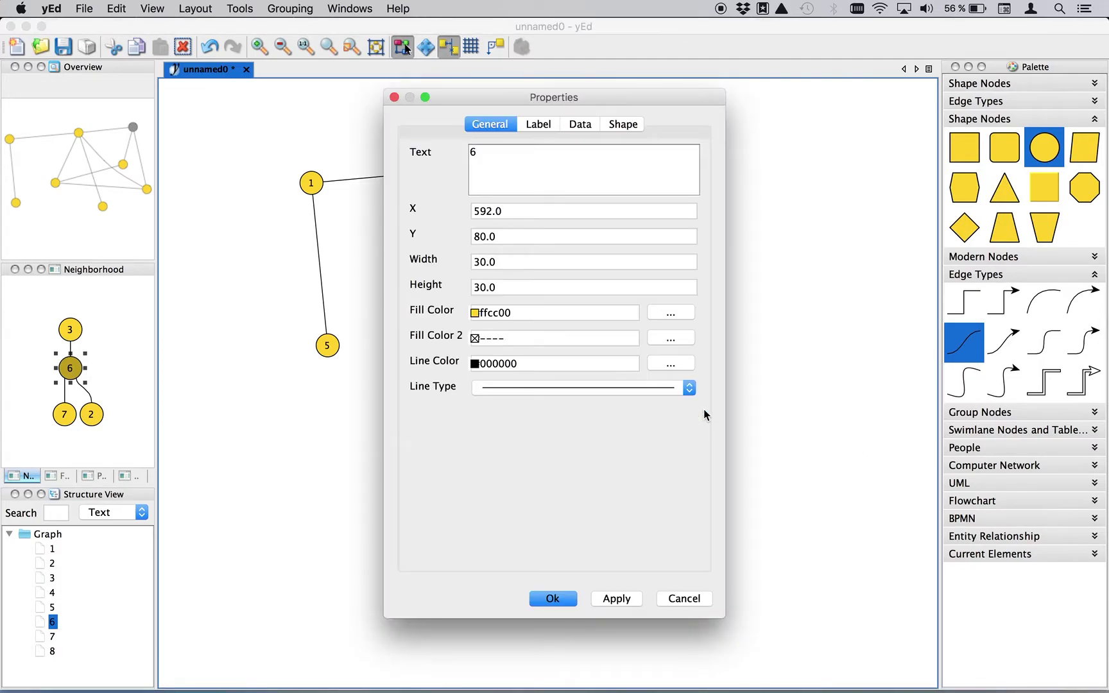
{"action": "left_click_drag", "start_coordinate": [539, 101], "coordinate": [868, 73]}
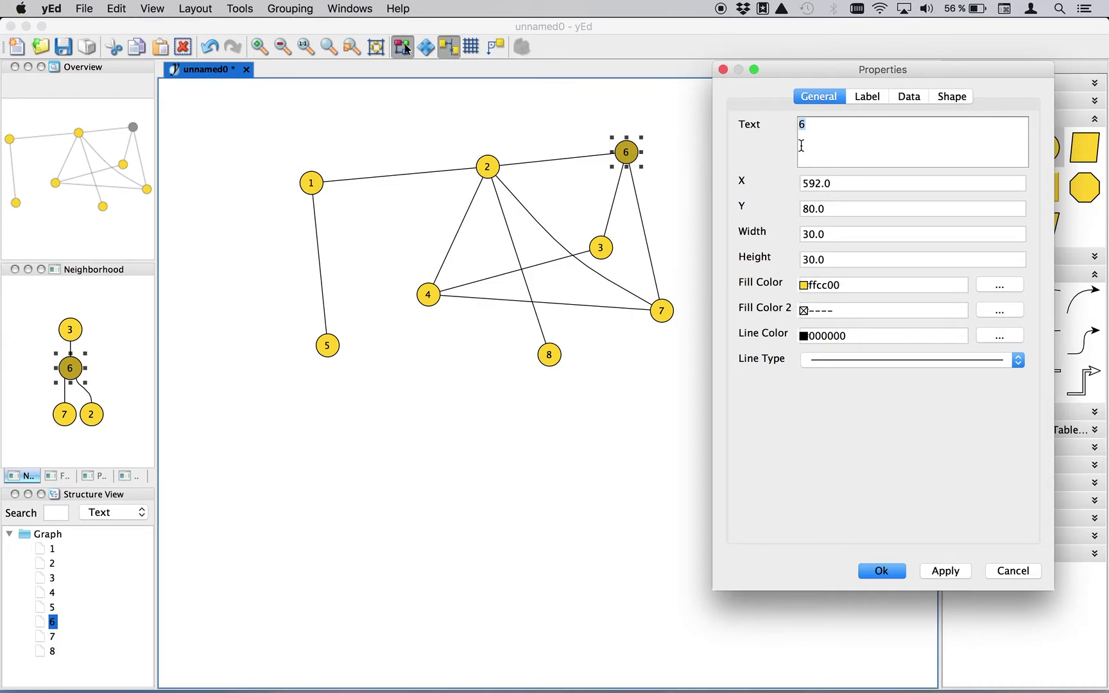
{"action": "type", "text": "toto"}
{"action": "left_click", "coordinate": [945, 571]}
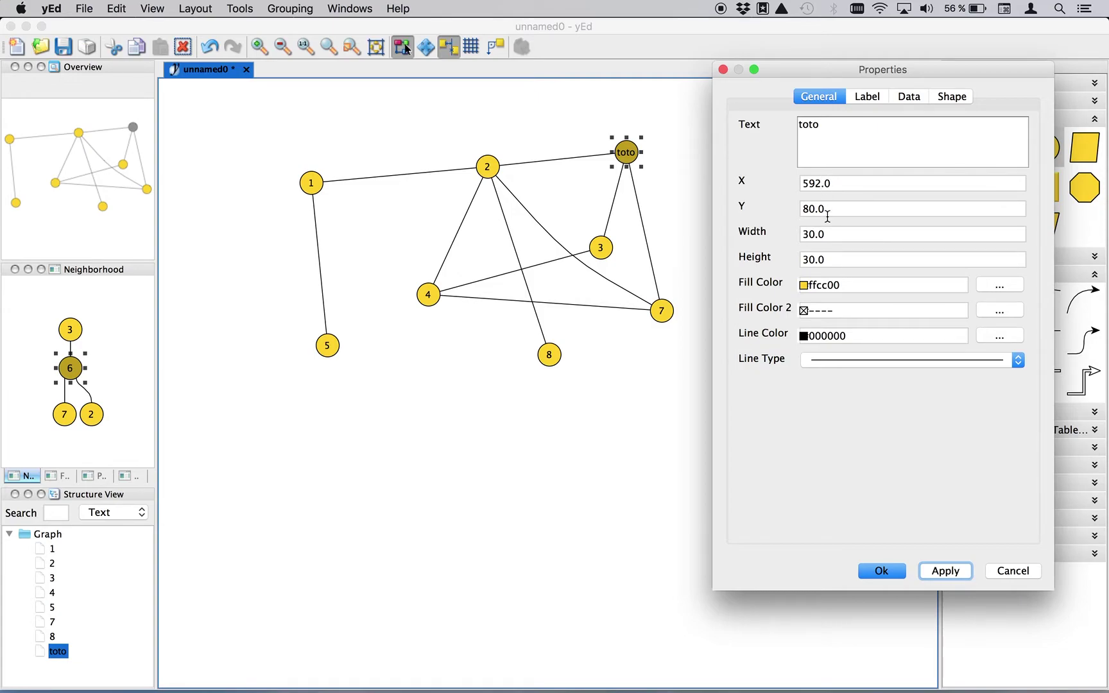
- Set the width of the toto node to 60.0 and apply it
{"action": "left_click", "coordinate": [814, 233]}
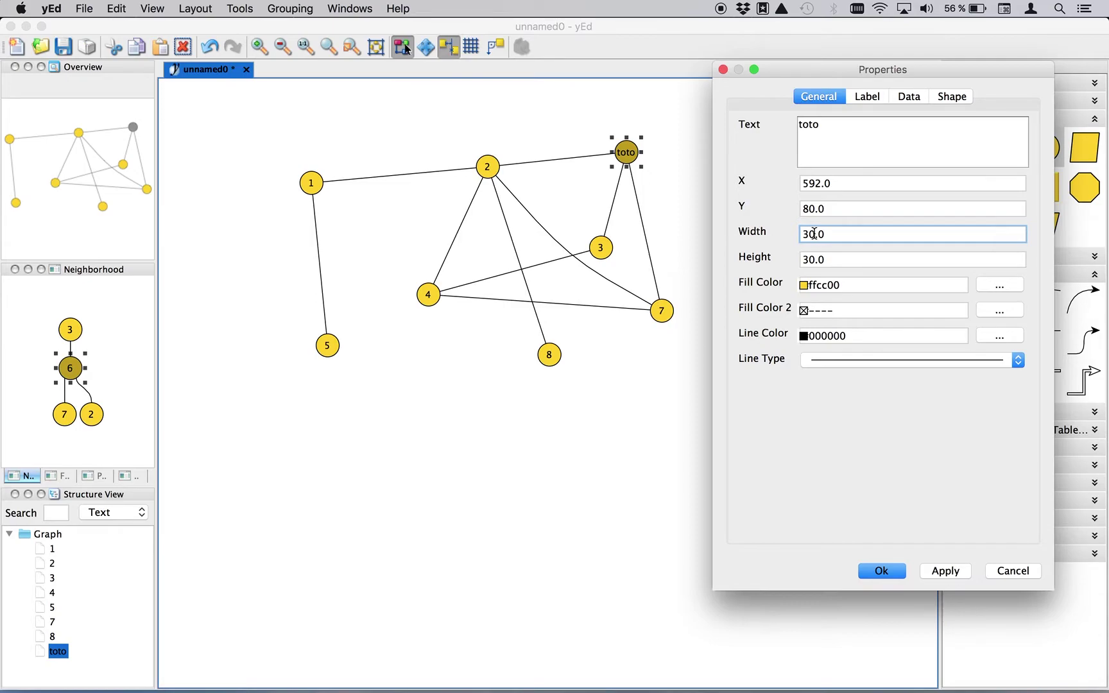
{"action": "left_click", "coordinate": [808, 235]}
{"action": "key", "text": "BackSpace"}
{"action": "type", "text": "6"}
{"action": "left_click", "coordinate": [953, 571]}
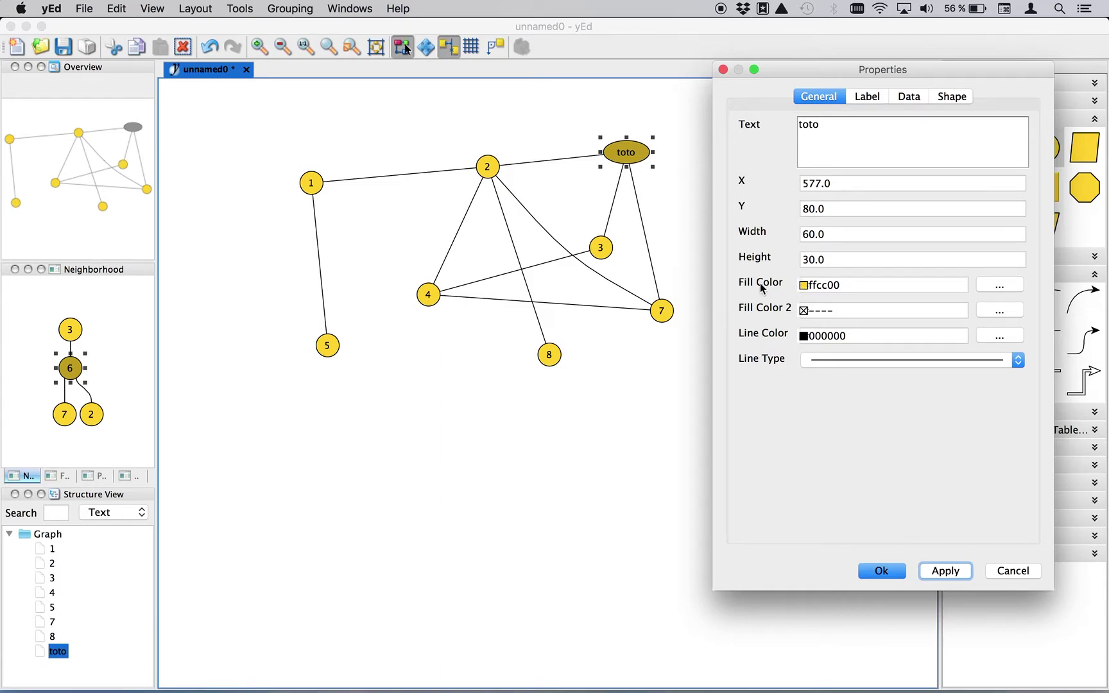
- Set the toto node's fill color to cyan 00ffff and apply the change
{"action": "left_click", "coordinate": [999, 287]}
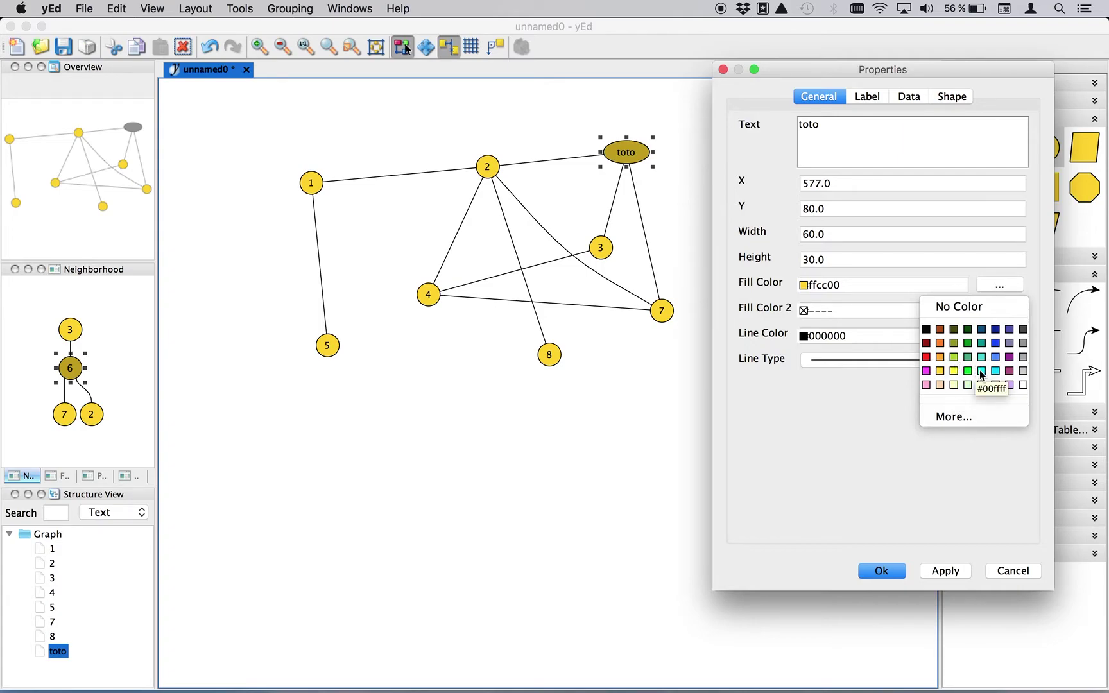
{"action": "left_click", "coordinate": [980, 371]}
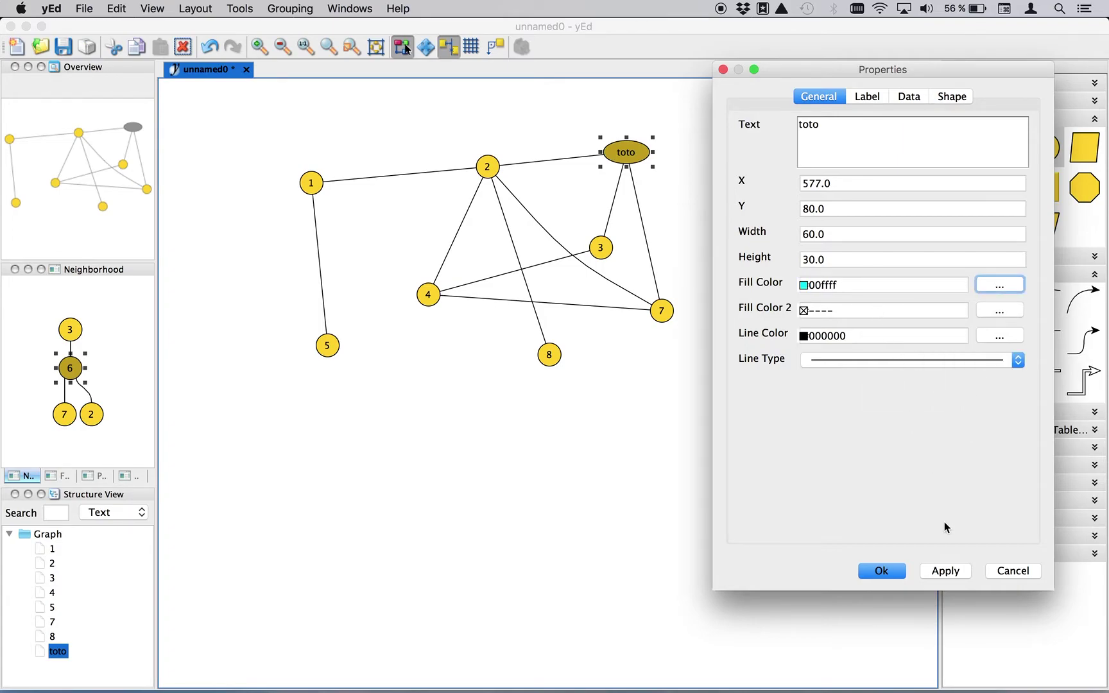
{"action": "left_click", "coordinate": [953, 575]}
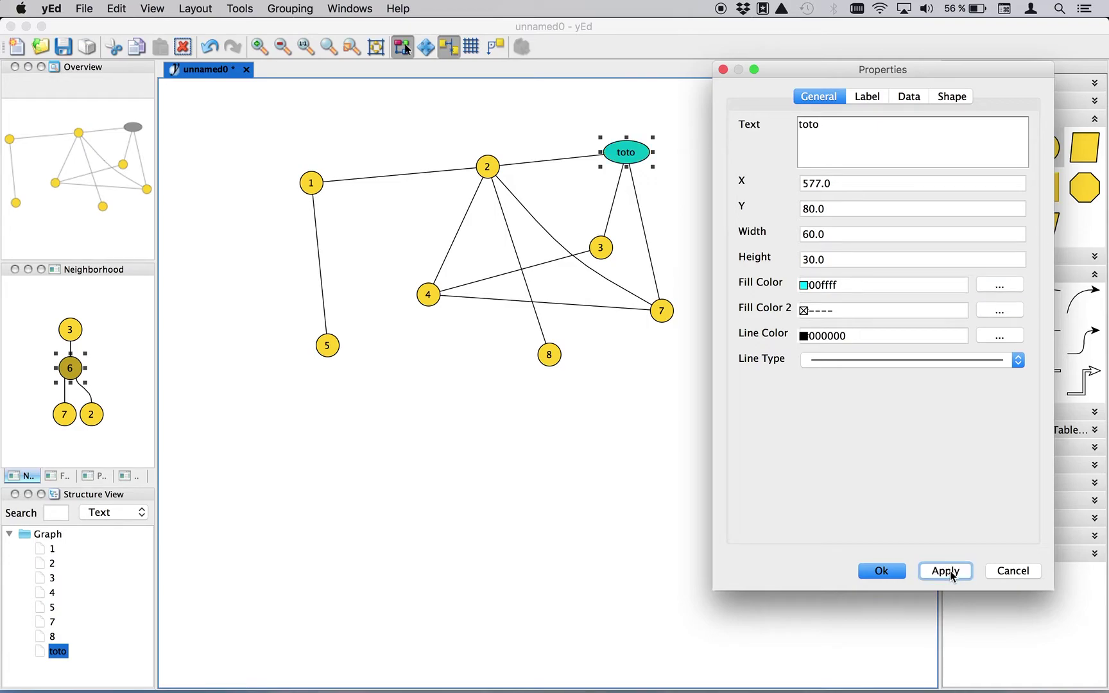
- Give the toto node a red ff0000 line color and a thicker solid outline, applying both changes
{"action": "left_click", "coordinate": [1004, 336]}
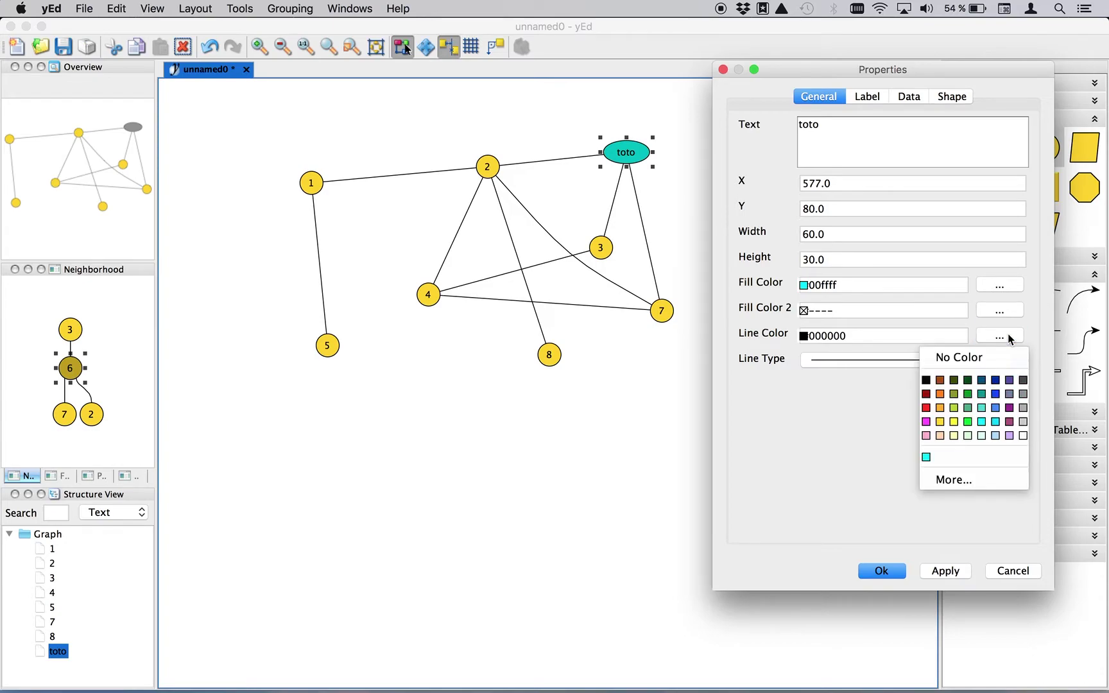
{"action": "left_click", "coordinate": [926, 408]}
{"action": "left_click", "coordinate": [943, 573]}
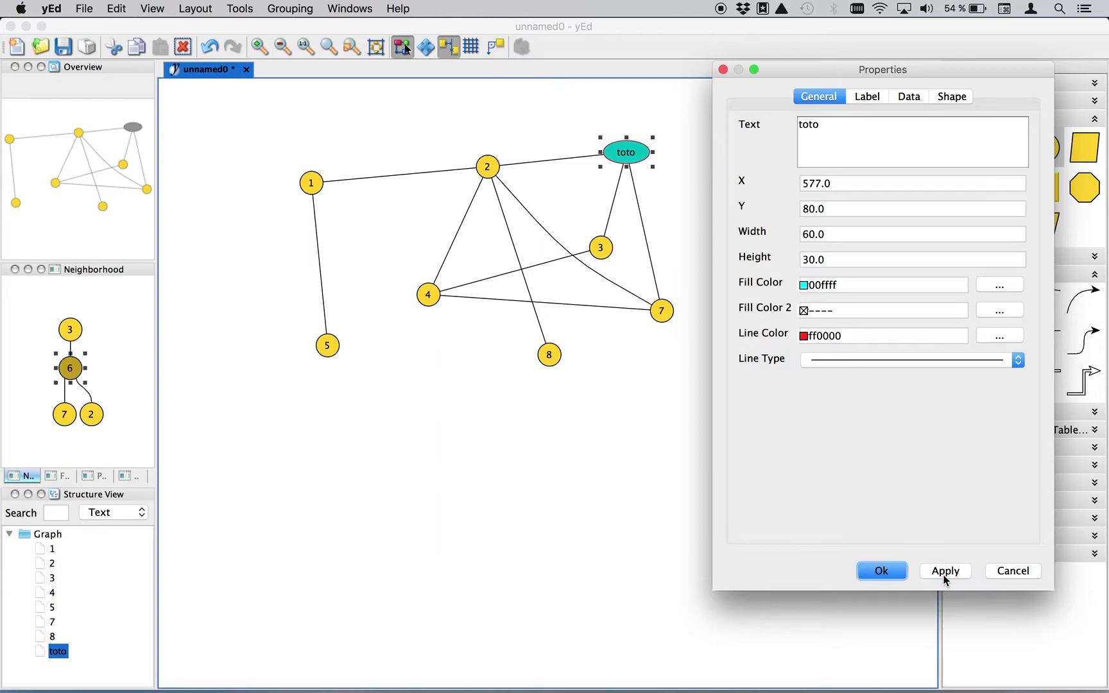
{"action": "left_click", "coordinate": [863, 360]}
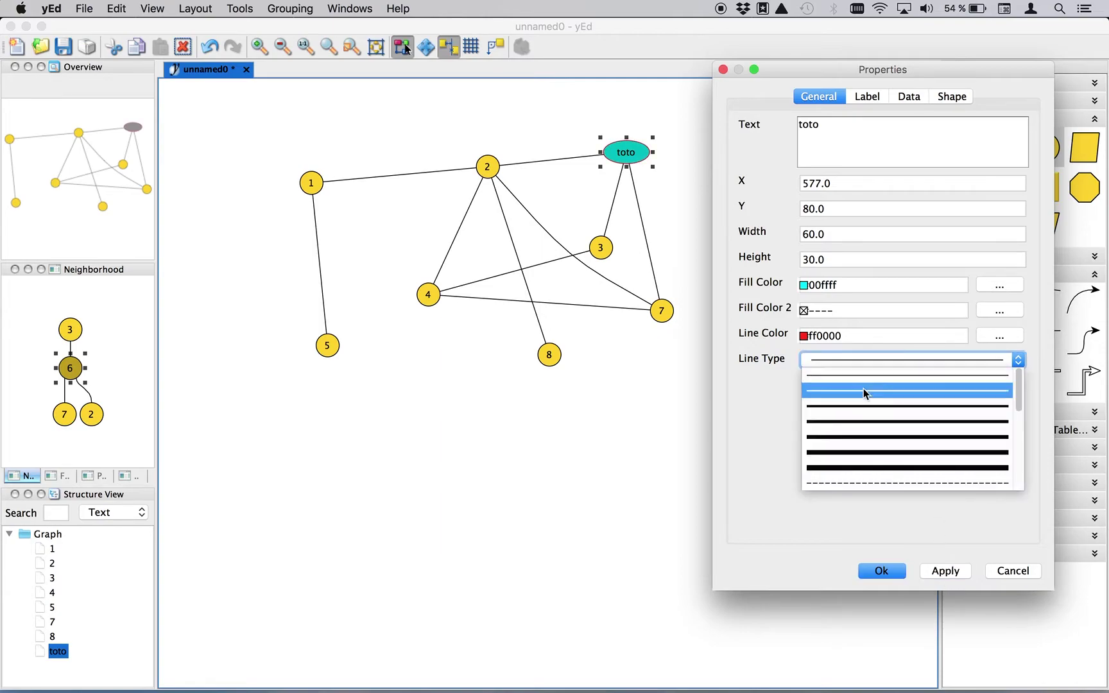
{"action": "left_click", "coordinate": [864, 408]}
{"action": "left_click", "coordinate": [948, 572]}
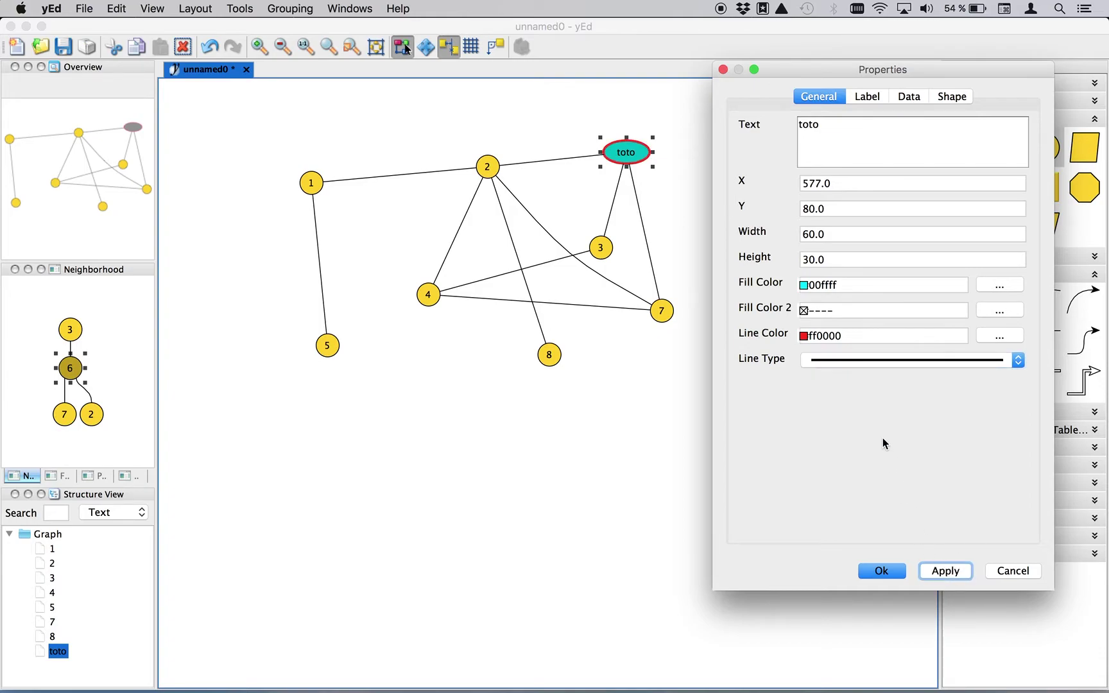
- Hide the toto node's label and apply the change
{"action": "left_click", "coordinate": [870, 97]}
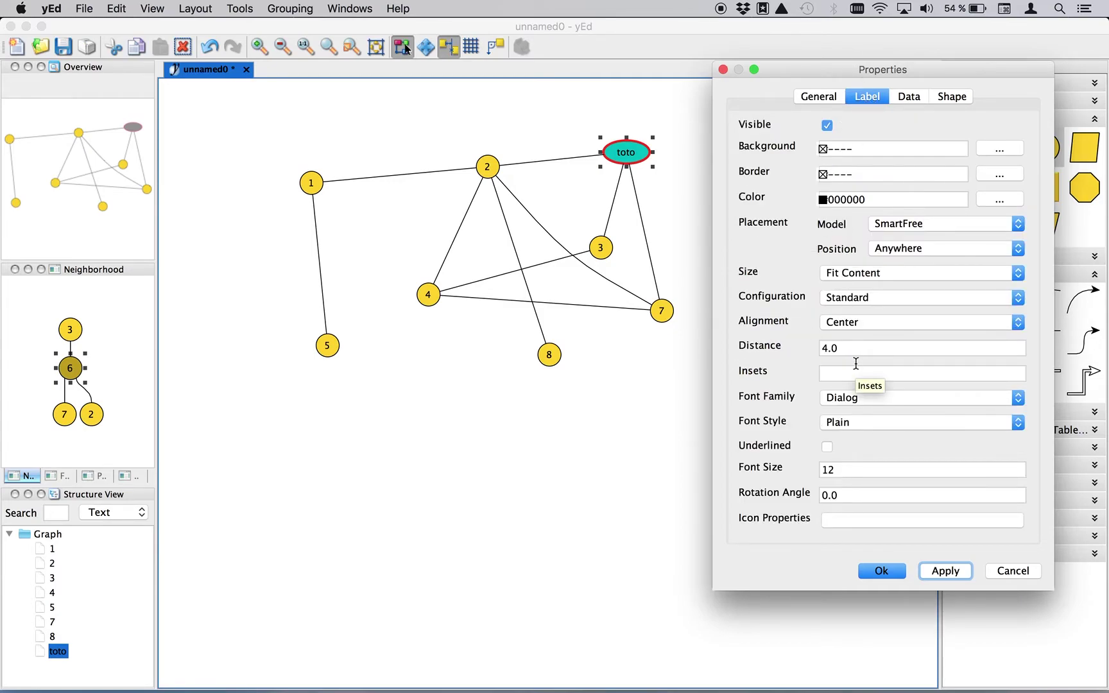
{"action": "left_click", "coordinate": [830, 127]}
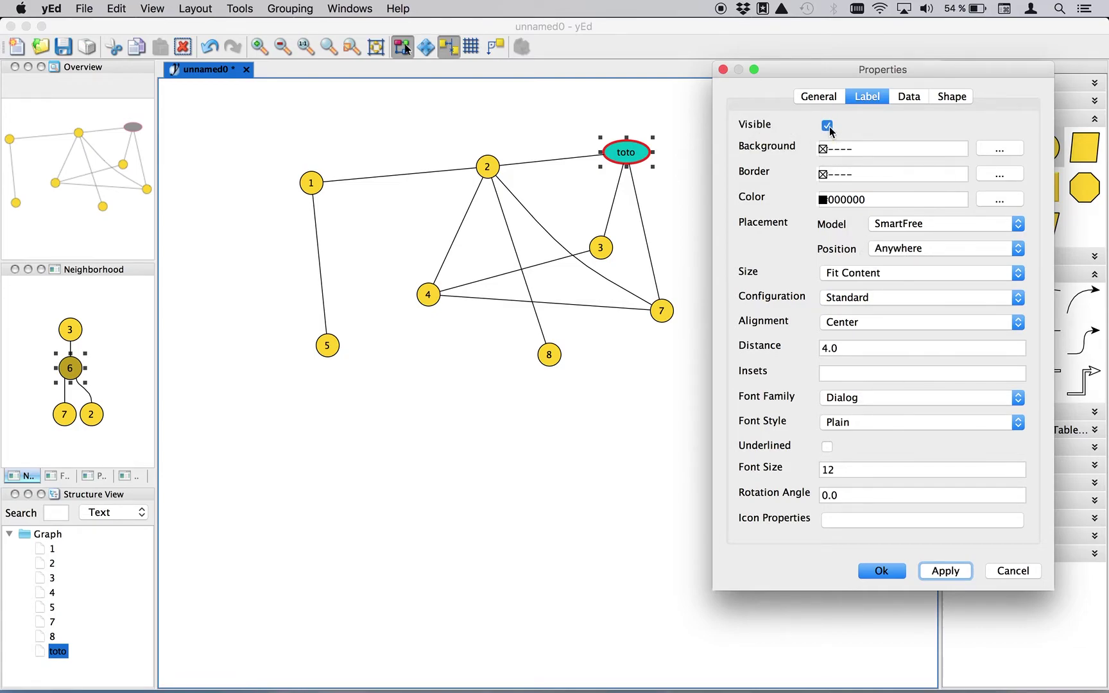
{"action": "left_click", "coordinate": [946, 571]}
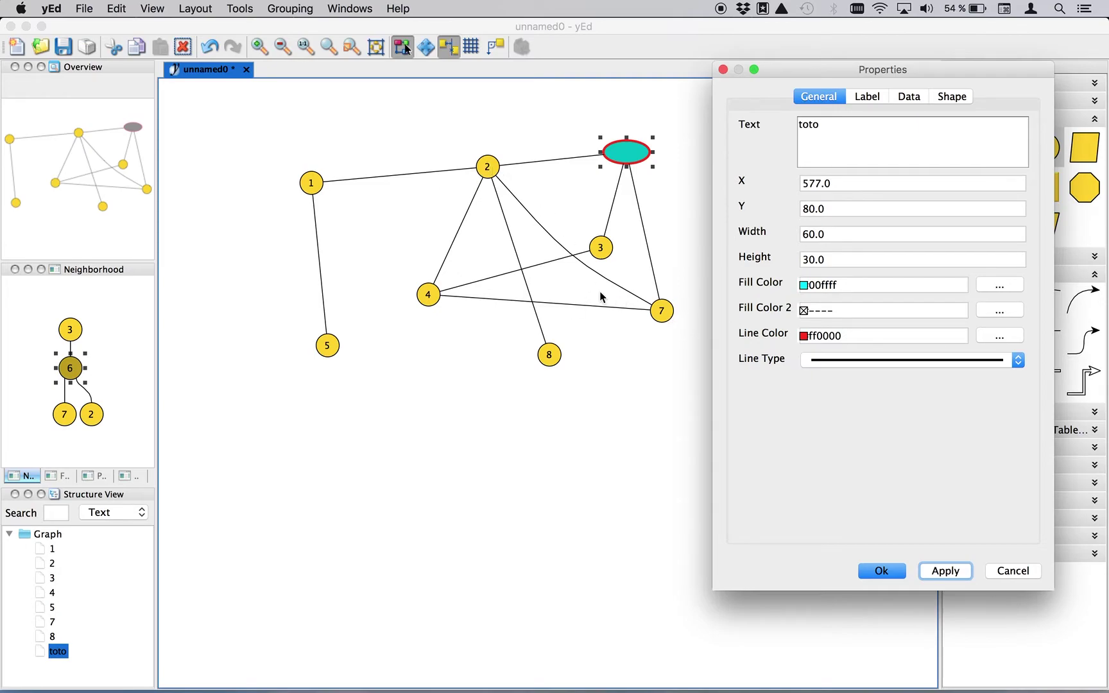
- Make the toto node's label visible again, confirm its properties, and clear the selection
{"action": "left_click", "coordinate": [867, 97]}
{"action": "left_click", "coordinate": [827, 126]}
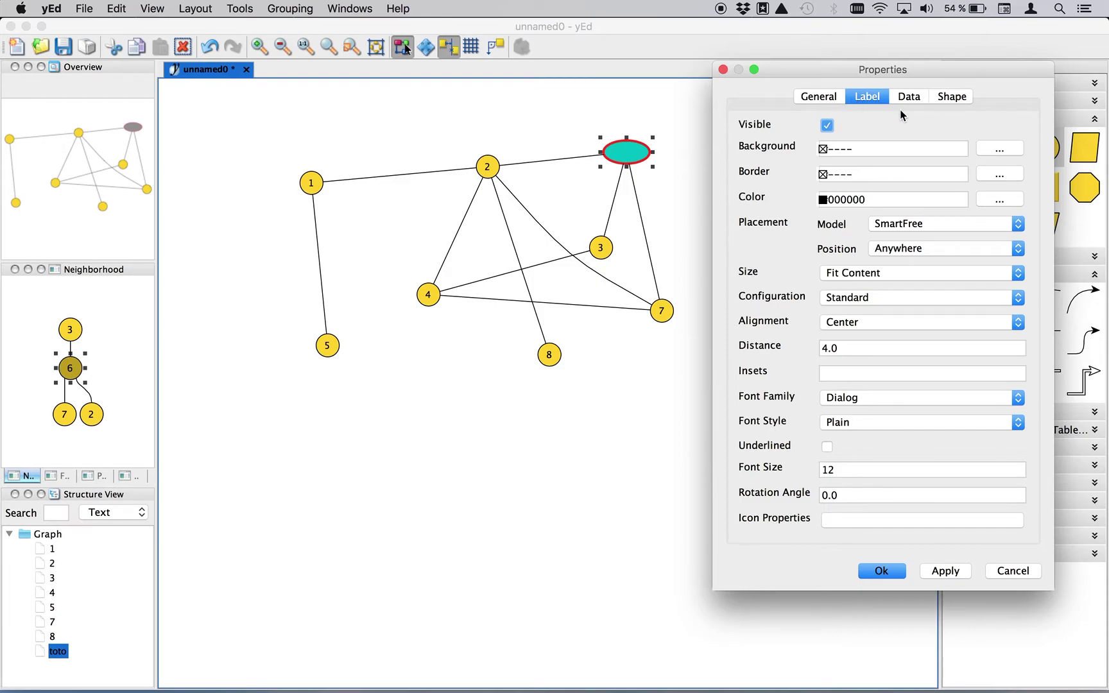
{"action": "left_click", "coordinate": [820, 97]}
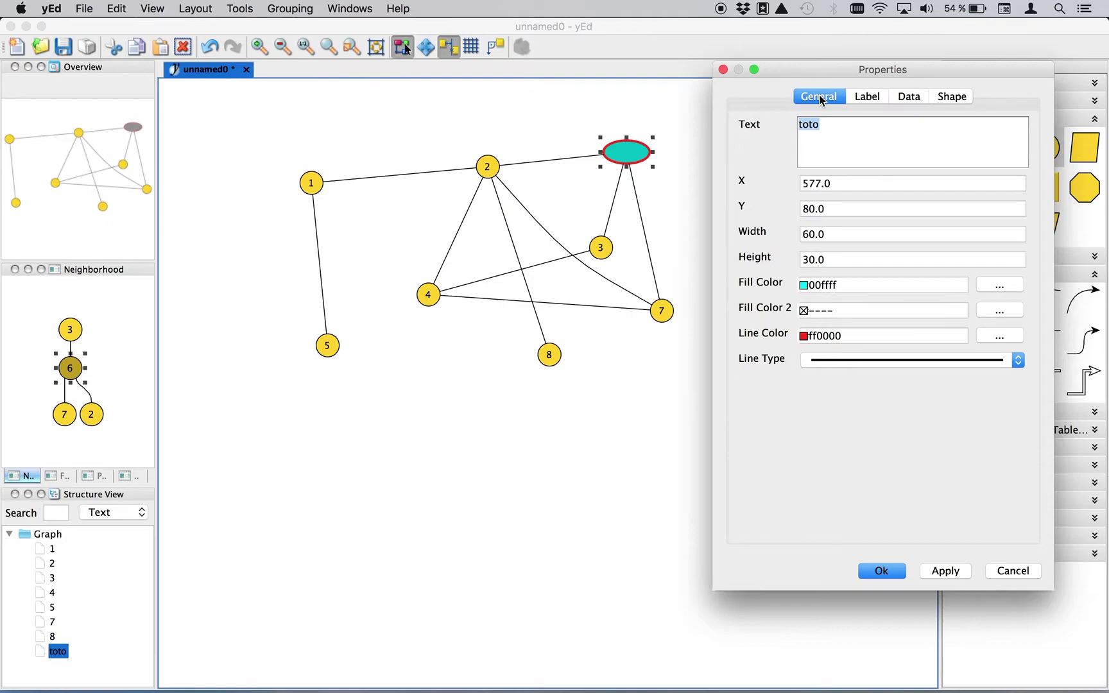
{"action": "left_click", "coordinate": [872, 97]}
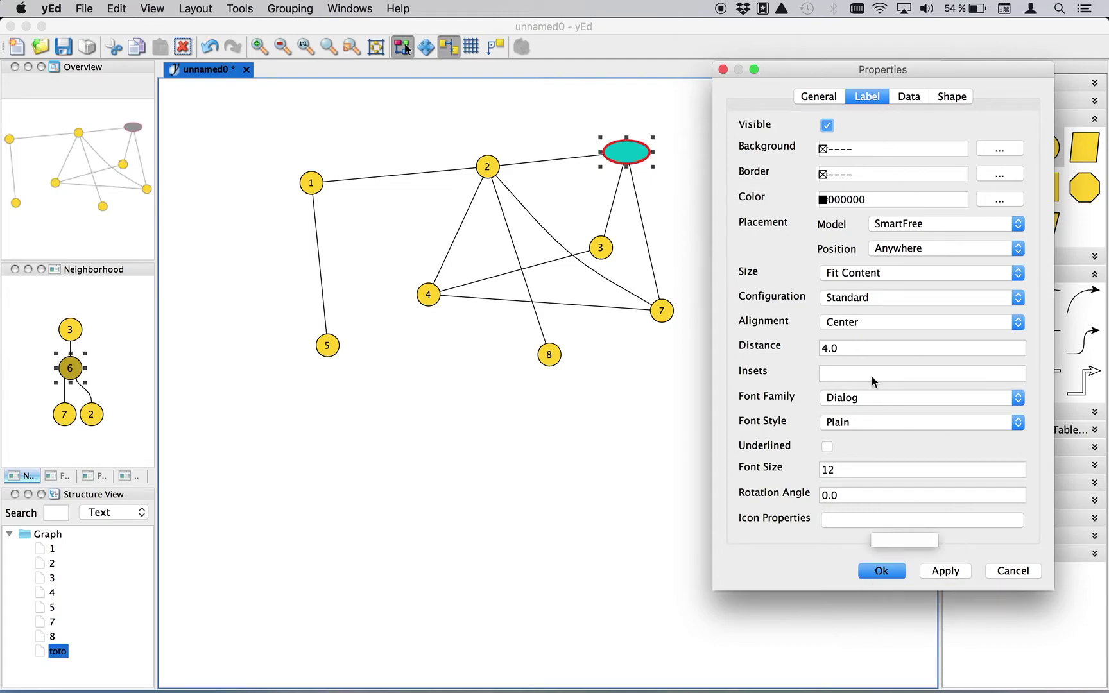
{"action": "left_click", "coordinate": [881, 571]}
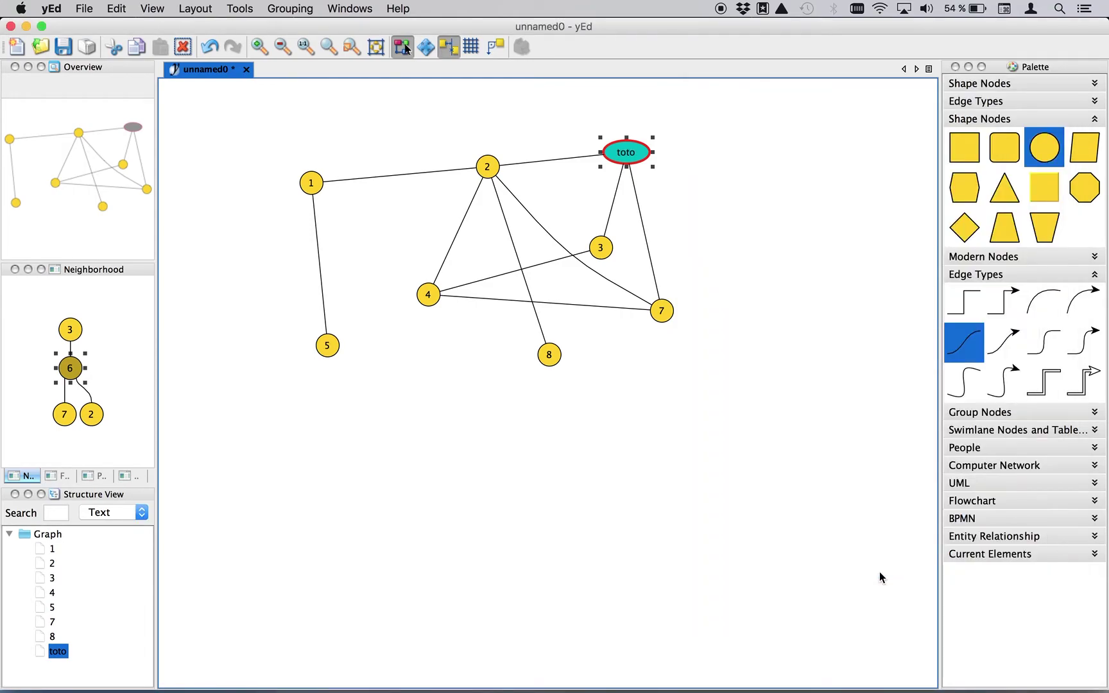
{"action": "left_click", "coordinate": [852, 242]}
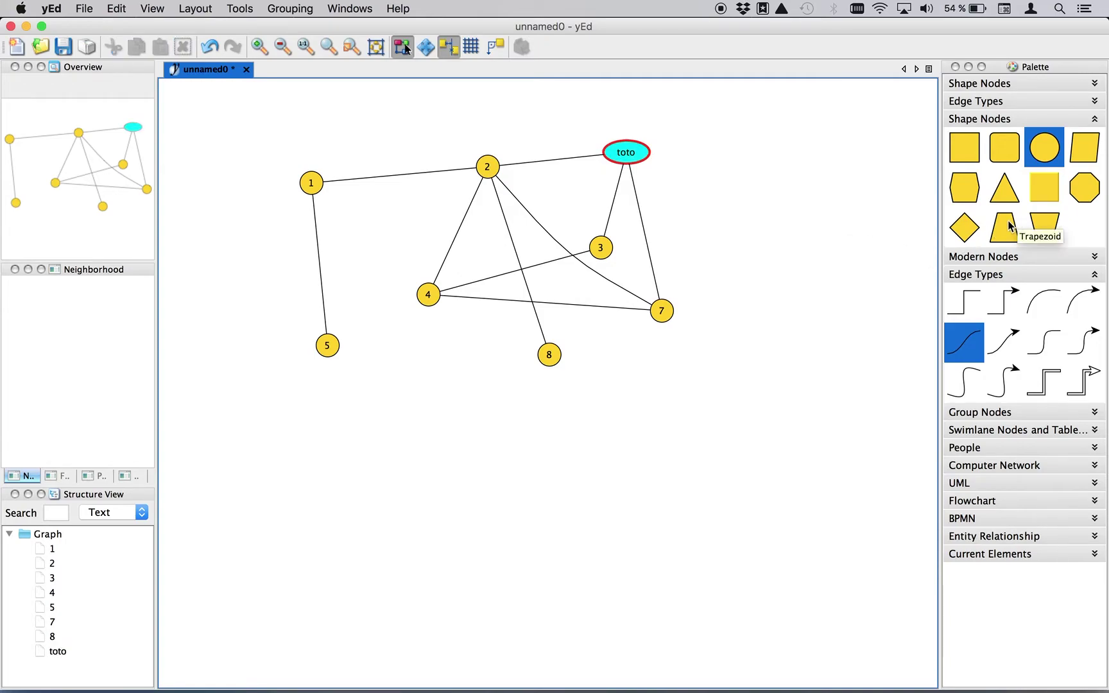
- Place three triangle nodes: two to the right of nodes 3 and 7, and one below node 7
{"action": "left_click", "coordinate": [1006, 196]}
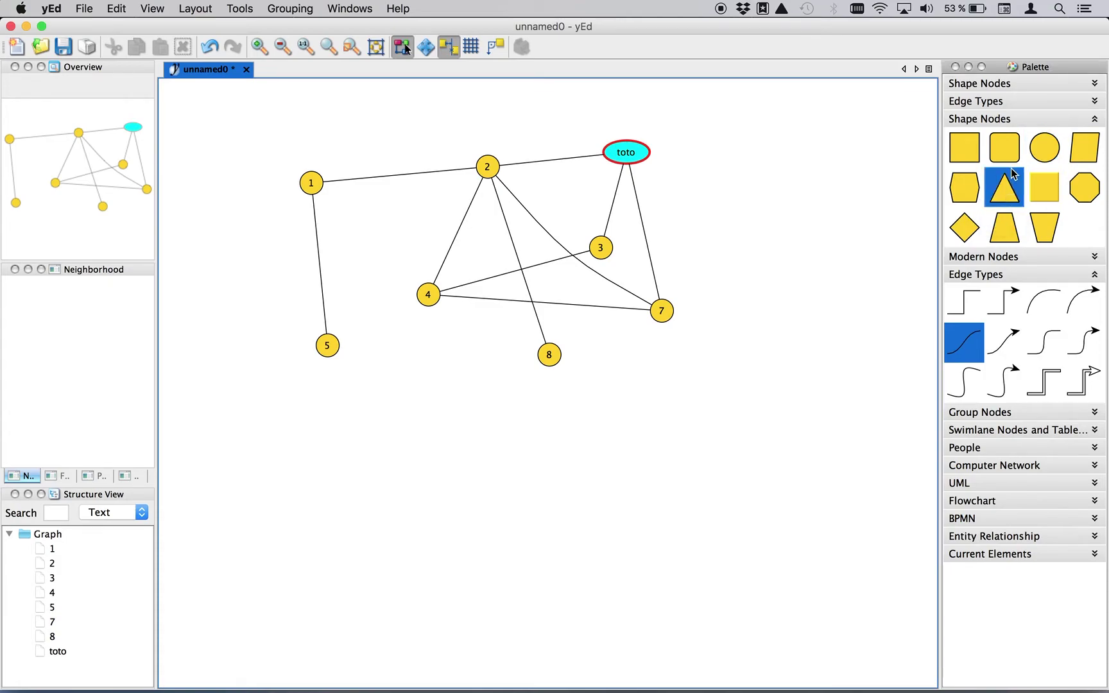
{"action": "left_click", "coordinate": [733, 225]}
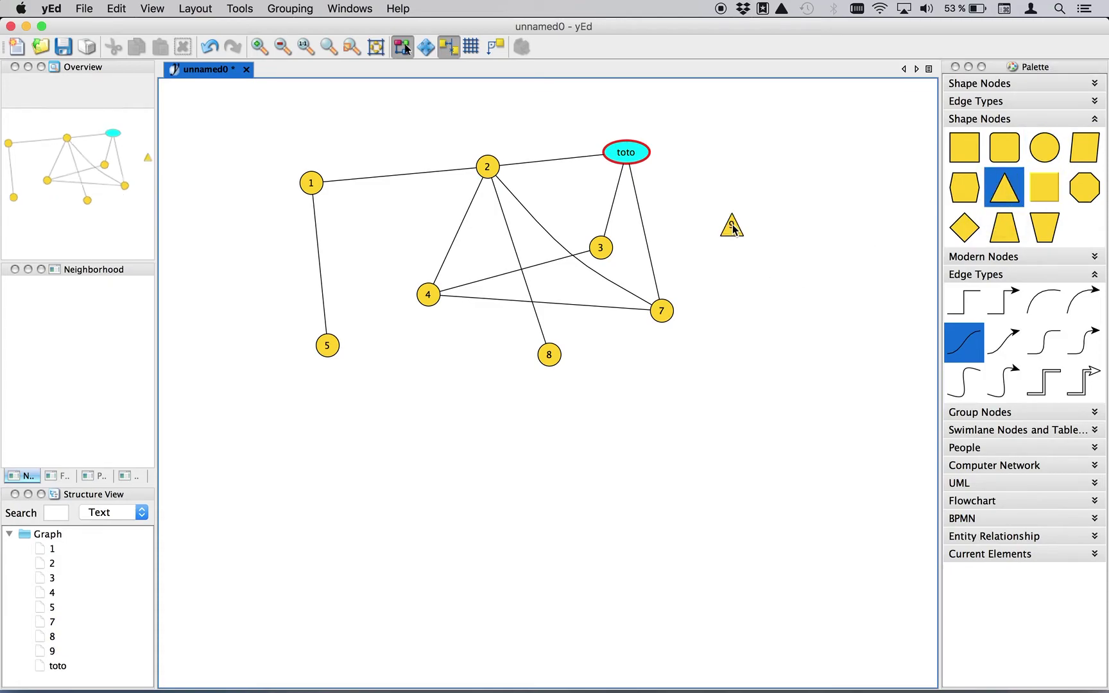
{"action": "left_click", "coordinate": [734, 331]}
{"action": "left_click", "coordinate": [633, 387]}
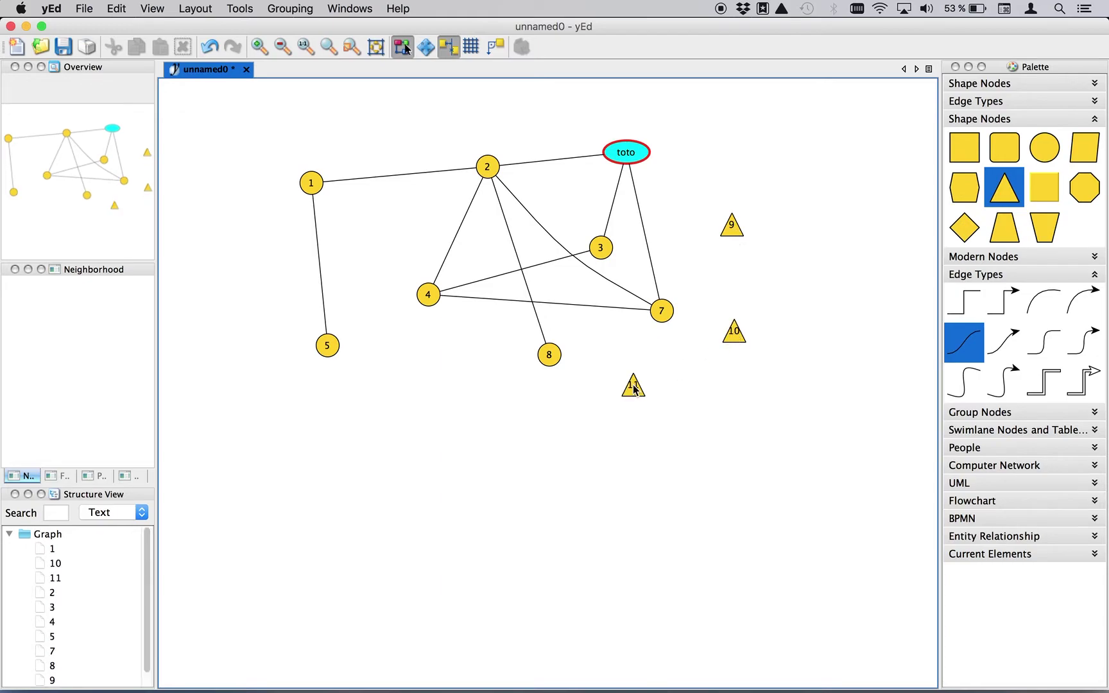
- Connect node 3 to triangle 11 and triangle 11 to triangle 10 with edges
{"action": "left_click_drag", "start_coordinate": [601, 248], "coordinate": [633, 388]}
{"action": "left_click_drag", "start_coordinate": [632, 387], "coordinate": [735, 338]}
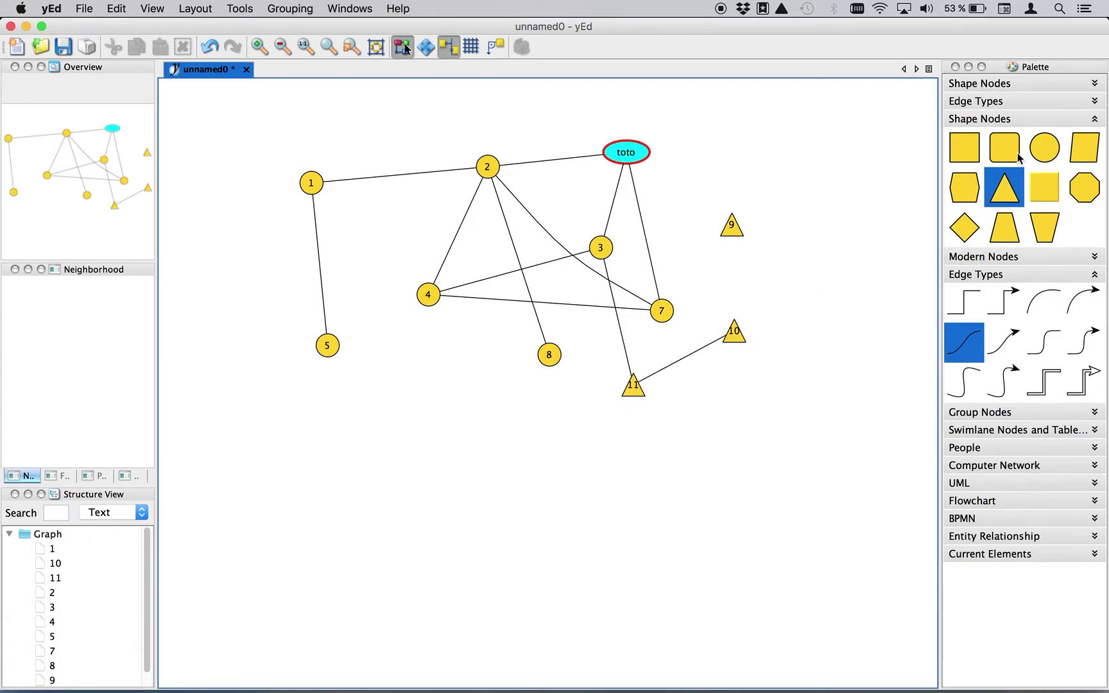
- Place a dark-haired, blue-shirted figure from the People shapes below node 5
{"action": "left_click", "coordinate": [988, 120]}
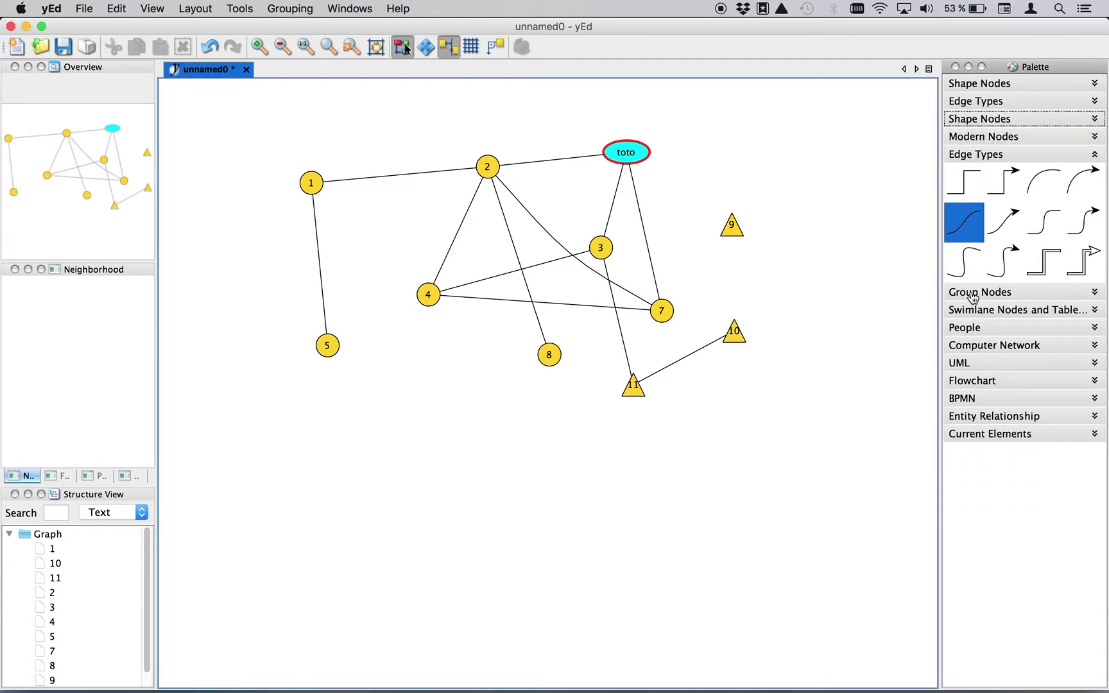
{"action": "left_click", "coordinate": [968, 329]}
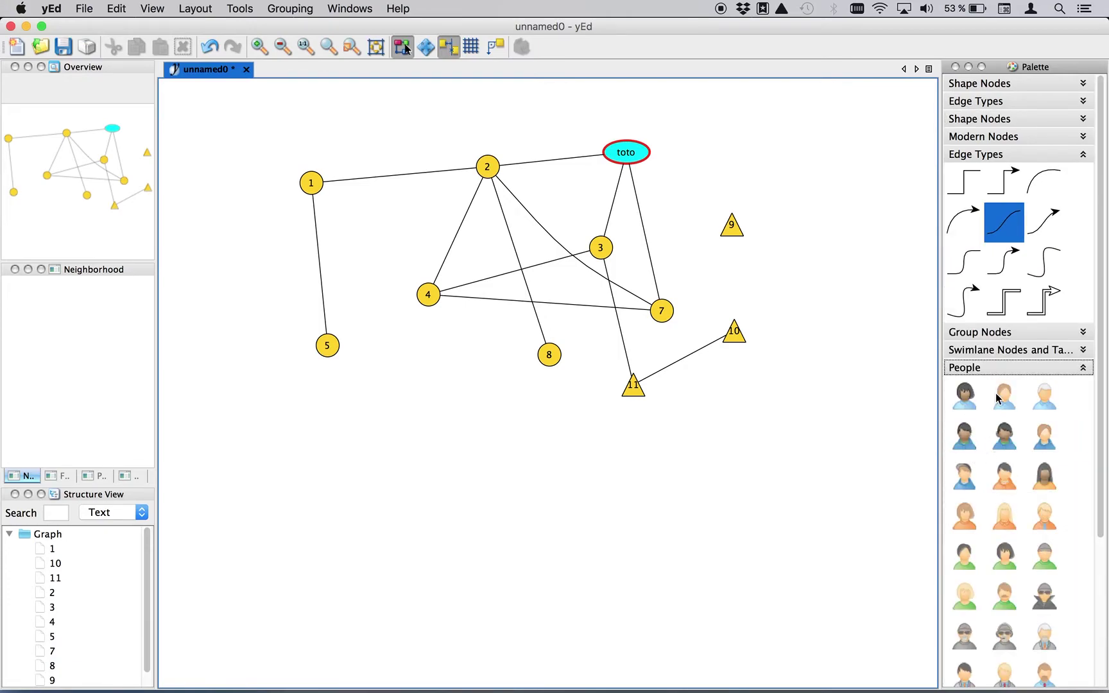
{"action": "left_click", "coordinate": [1006, 438]}
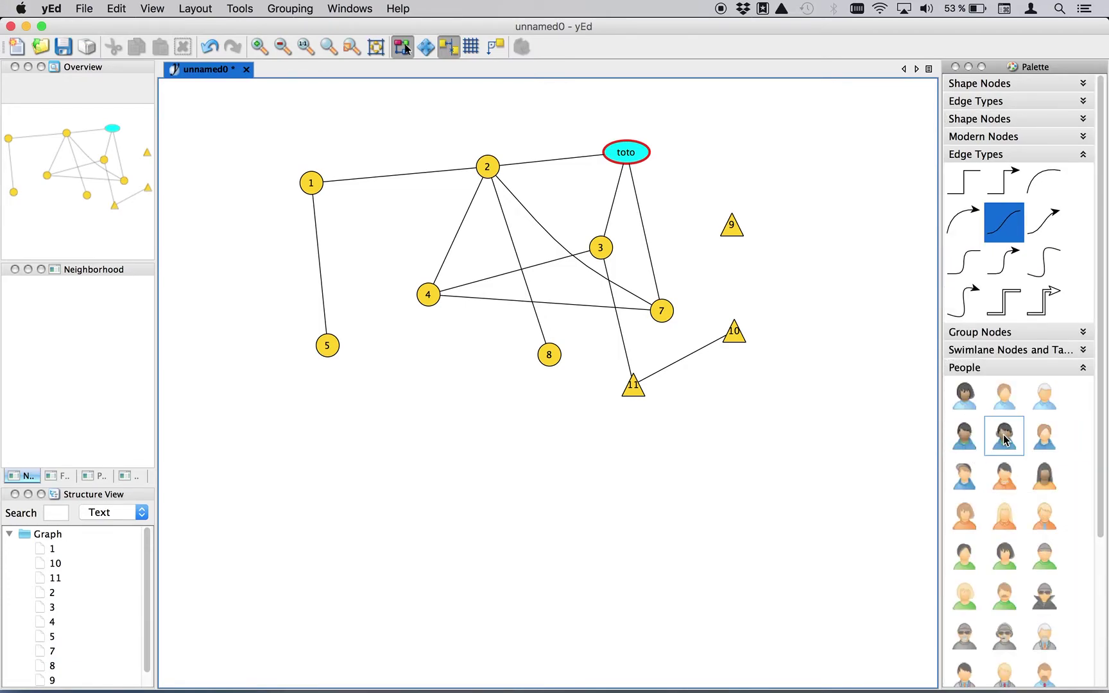
{"action": "left_click", "coordinate": [1005, 438]}
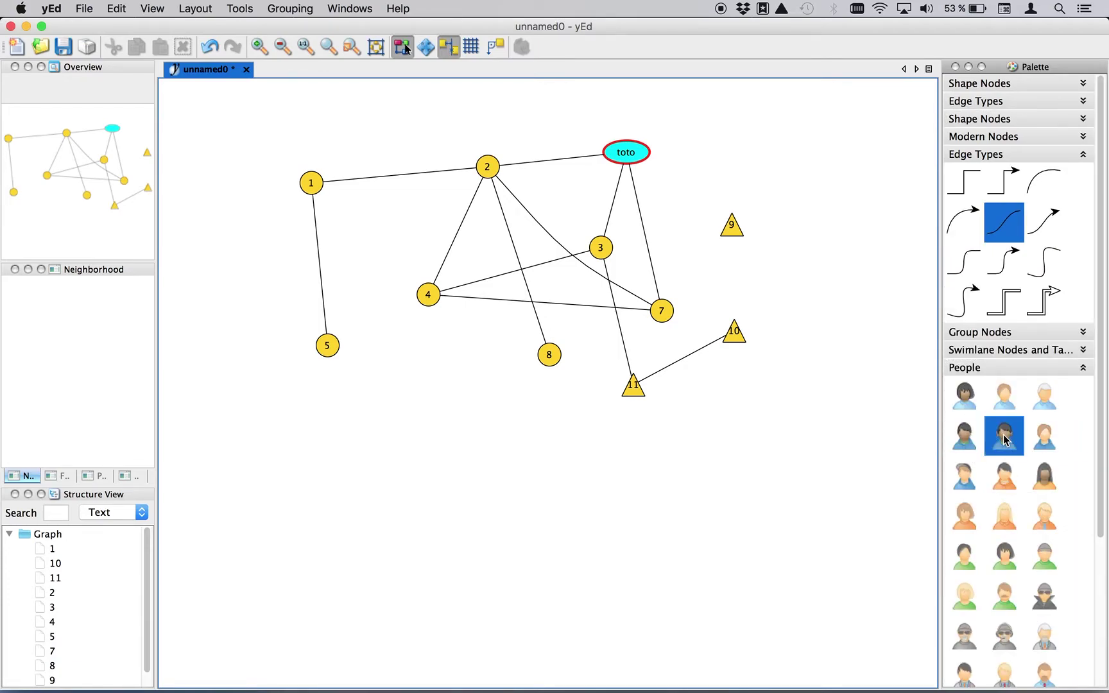
{"action": "left_click", "coordinate": [381, 411]}
- Place two green-shirted, dark-haired People figures below triangle 11, one beside it and one farther right
{"action": "left_click", "coordinate": [1011, 560]}
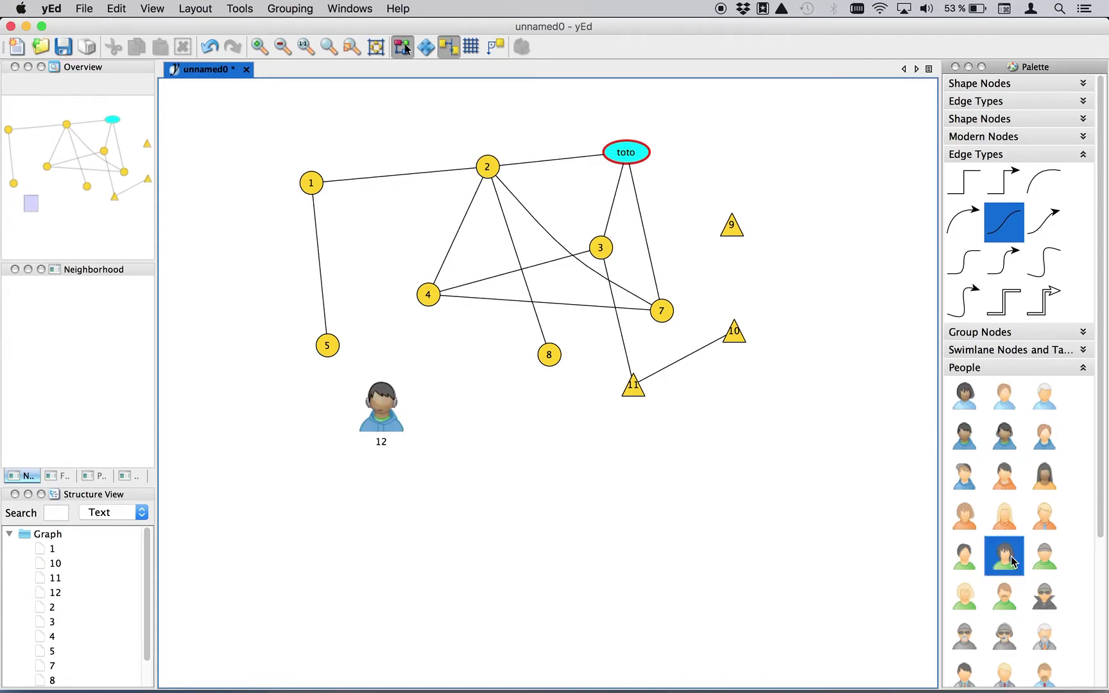
{"action": "left_click", "coordinate": [672, 445]}
{"action": "left_click", "coordinate": [834, 451]}
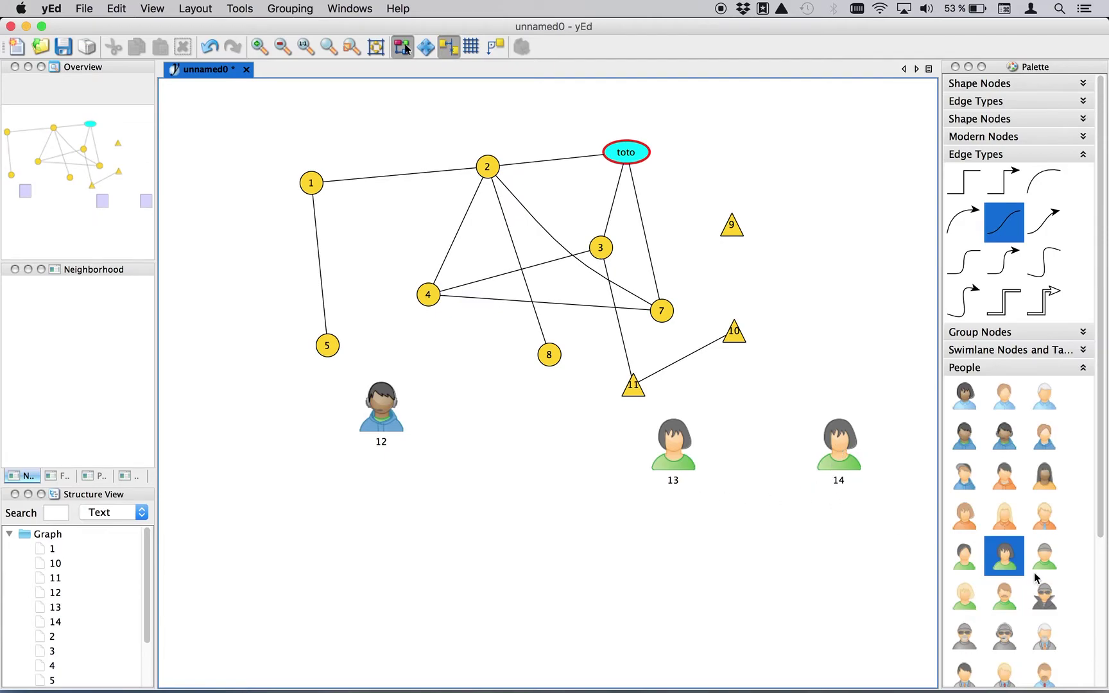
- Add two grey-capped People figures with sunglasses, one in a dark coat beside figure 12 and one lower right of it
{"action": "left_click", "coordinate": [1044, 600]}
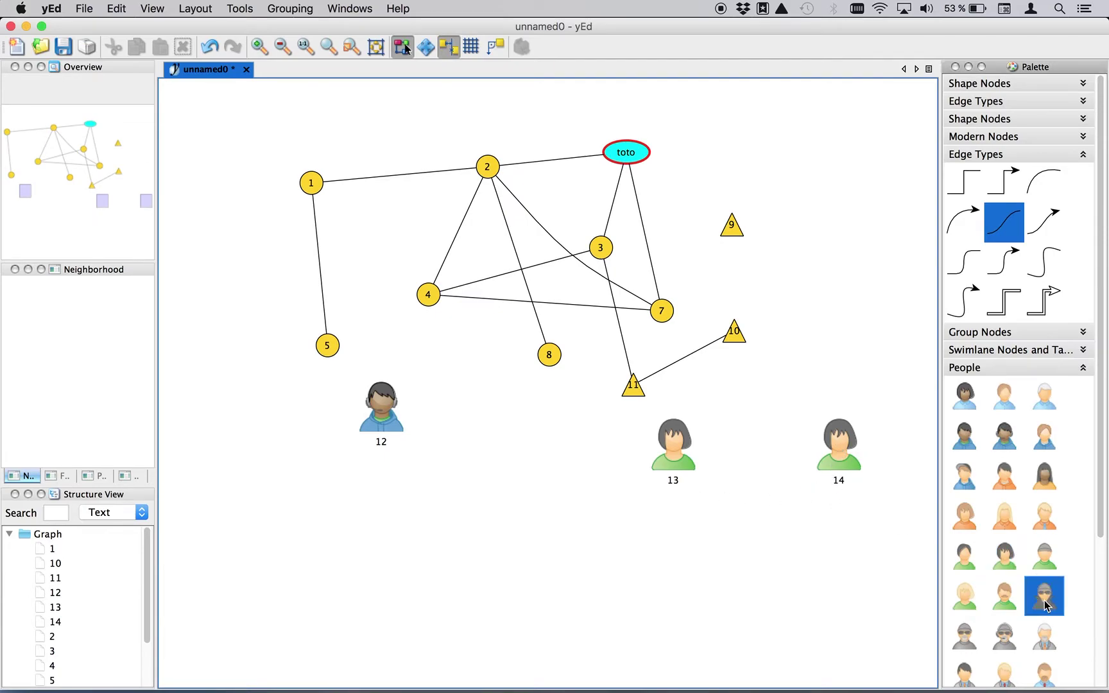
{"action": "left_click", "coordinate": [453, 464]}
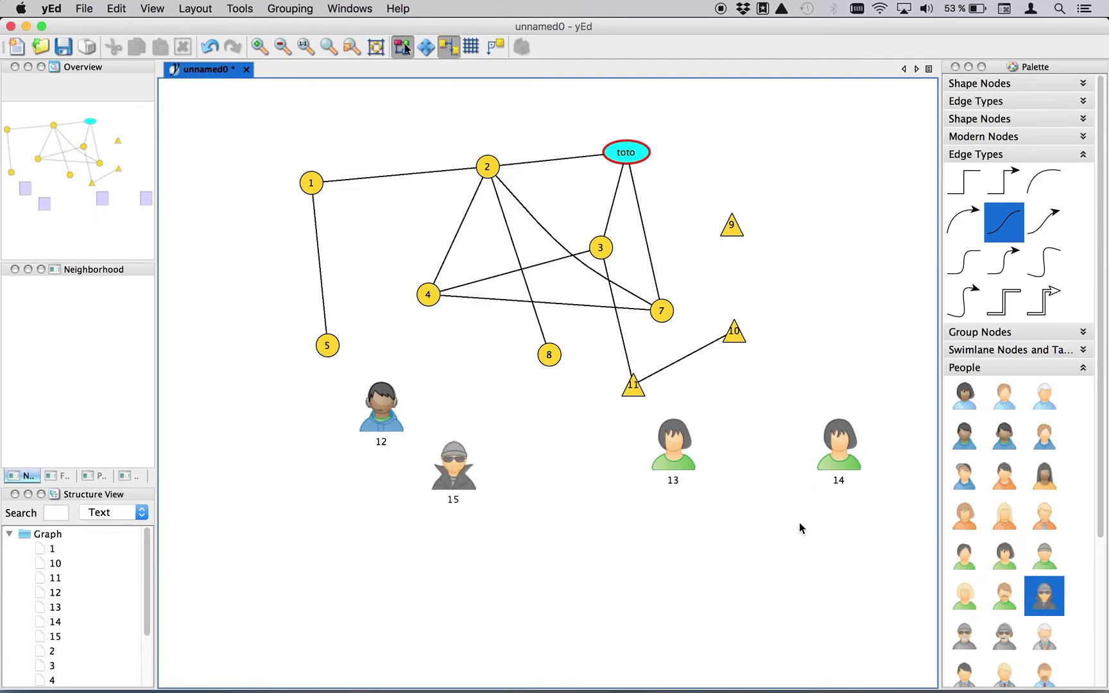
{"action": "left_click", "coordinate": [967, 636]}
{"action": "left_click", "coordinate": [571, 507]}
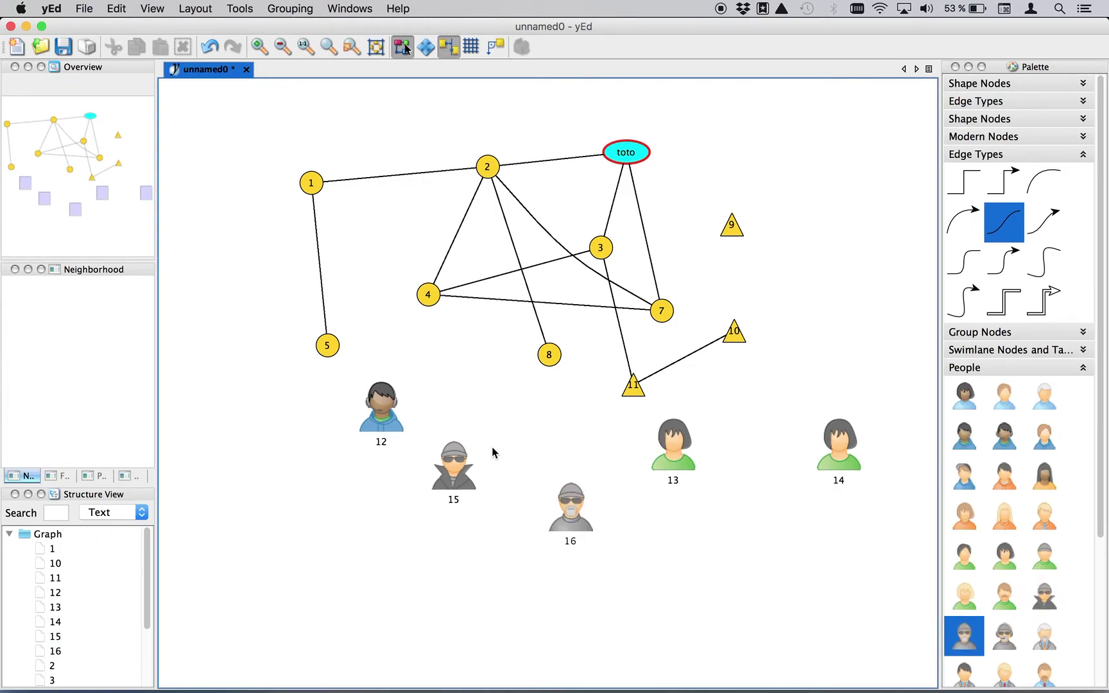
- Connect figures 13, 14 and 15 to figure 16, and join 12 to 14 with an edge curved above figure 13
{"action": "left_click_drag", "start_coordinate": [457, 478], "coordinate": [673, 427]}
{"action": "left_click_drag", "start_coordinate": [835, 446], "coordinate": [568, 516]}
{"action": "left_click_drag", "start_coordinate": [369, 414], "coordinate": [842, 441]}
{"action": "left_click_drag", "start_coordinate": [617, 426], "coordinate": [733, 411]}
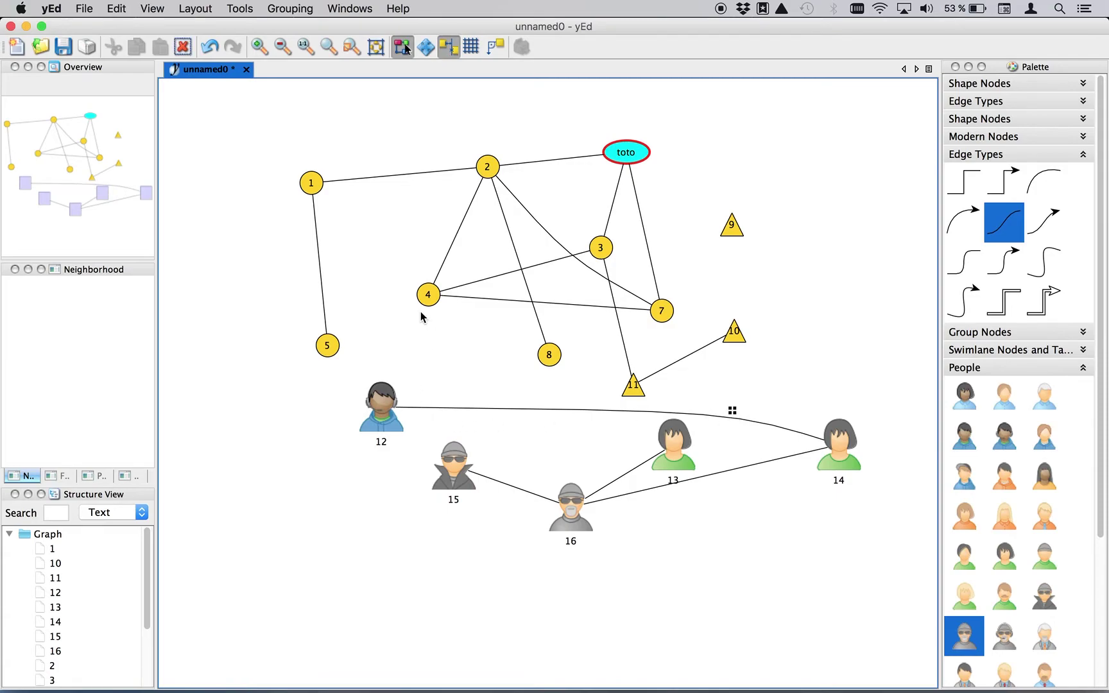
- Connect node 4 to figure 12 and triangle 11 to figure 15 with edges
{"action": "left_click_drag", "start_coordinate": [428, 295], "coordinate": [377, 389]}
{"action": "left_click_drag", "start_coordinate": [633, 388], "coordinate": [458, 461]}
- Place a laptop and a printer from the Computer Network shapes to the left of nodes 1 and 5
{"action": "left_click", "coordinate": [995, 371]}
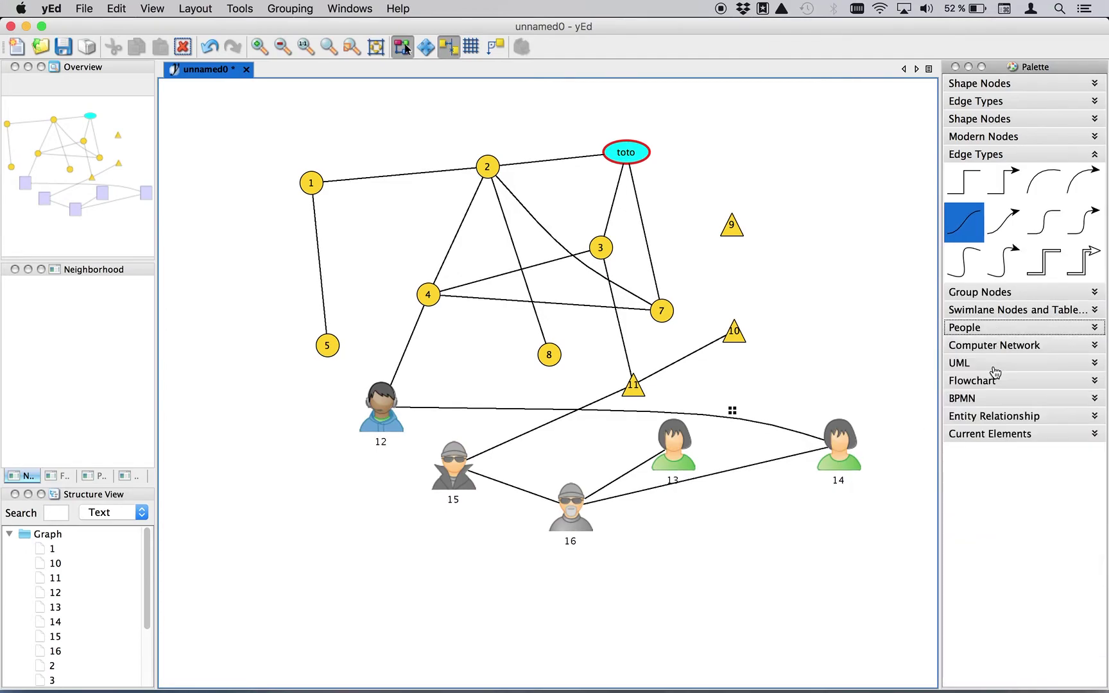
{"action": "left_click", "coordinate": [972, 347]}
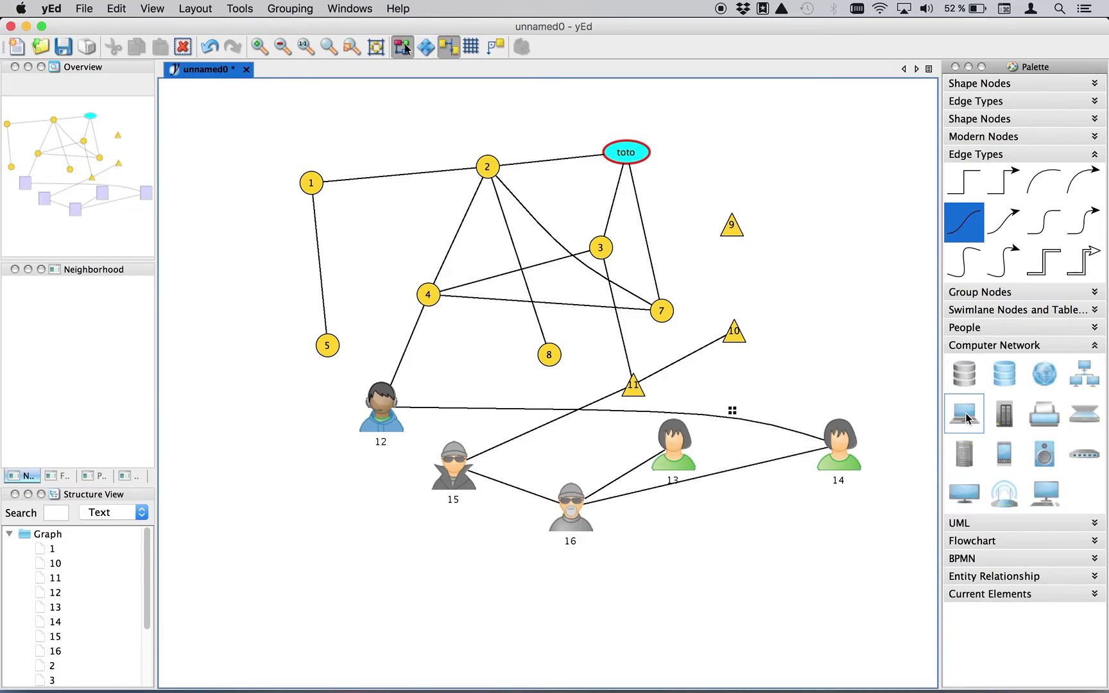
{"action": "left_click", "coordinate": [965, 412]}
{"action": "left_click", "coordinate": [208, 255]}
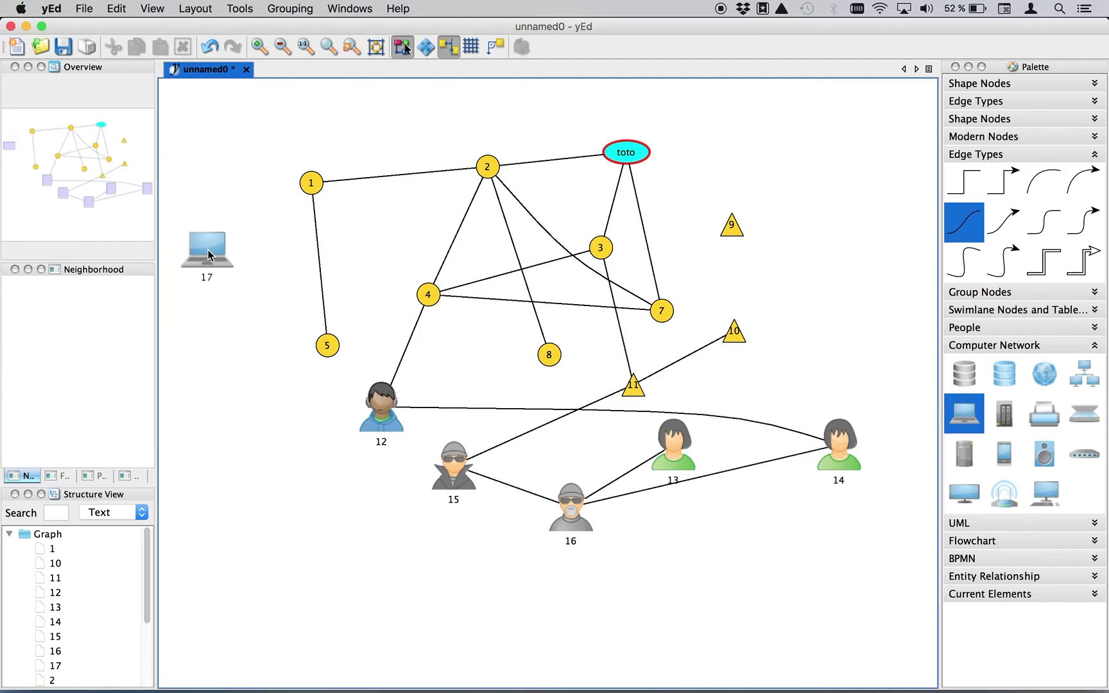
{"action": "left_click", "coordinate": [1041, 416]}
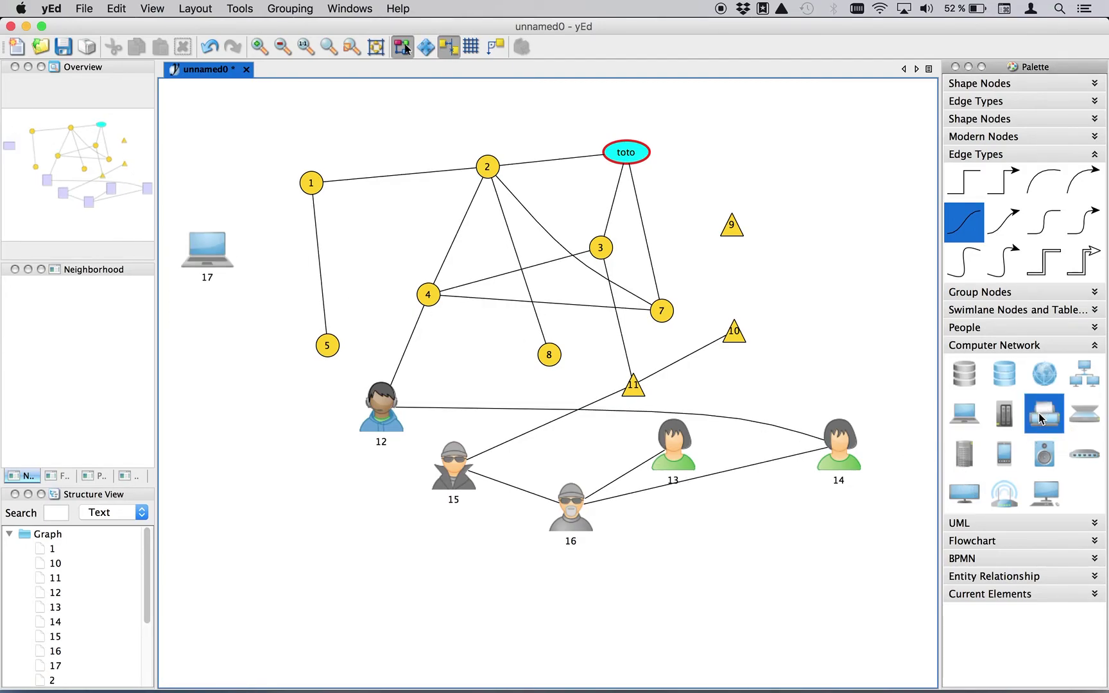
{"action": "left_click", "coordinate": [256, 324]}
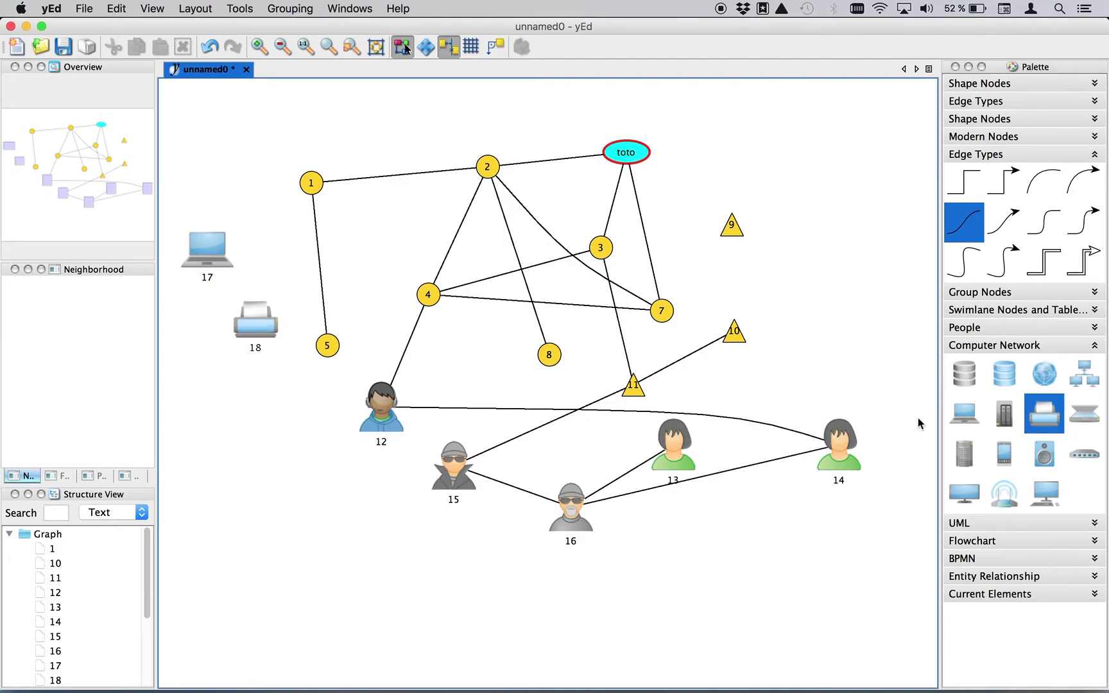
- Place a scanner from the Computer Network shapes below the laptop, and connect the laptop to the printer and the scanner
{"action": "left_click", "coordinate": [1086, 417]}
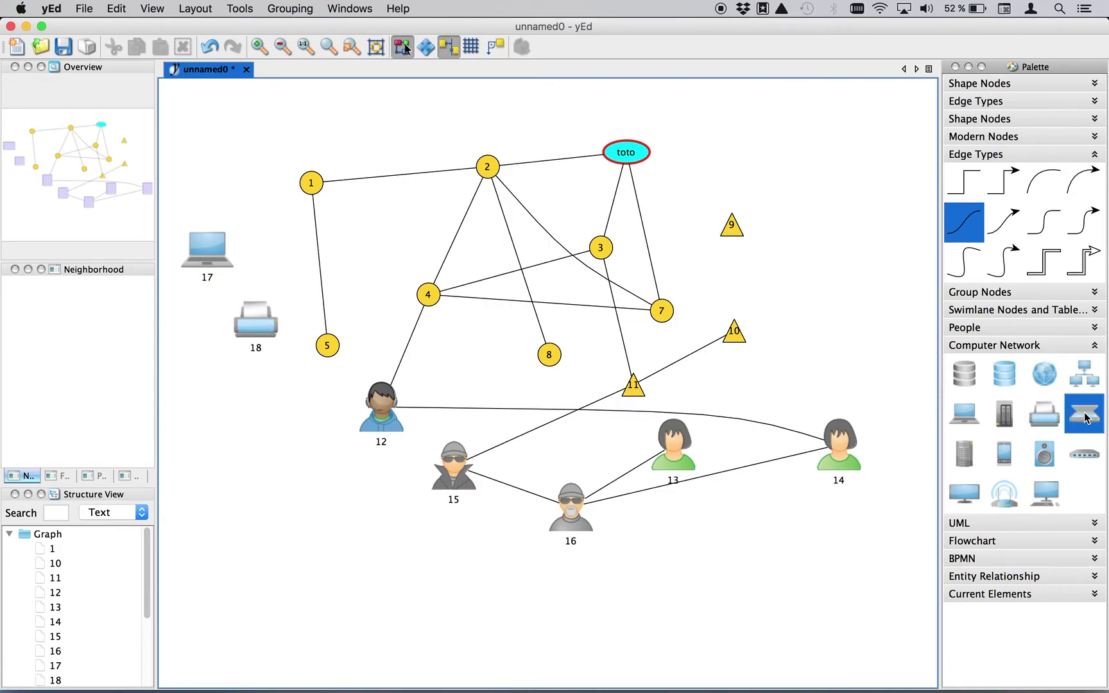
{"action": "left_click", "coordinate": [185, 414]}
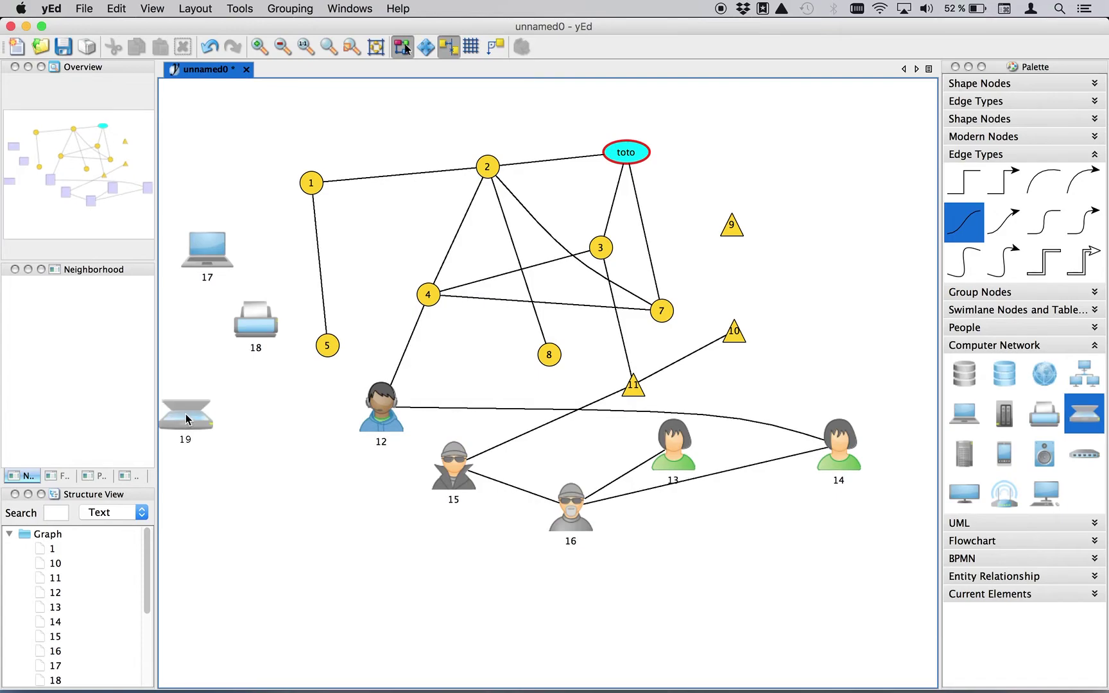
{"action": "left_click_drag", "start_coordinate": [208, 257], "coordinate": [261, 338]}
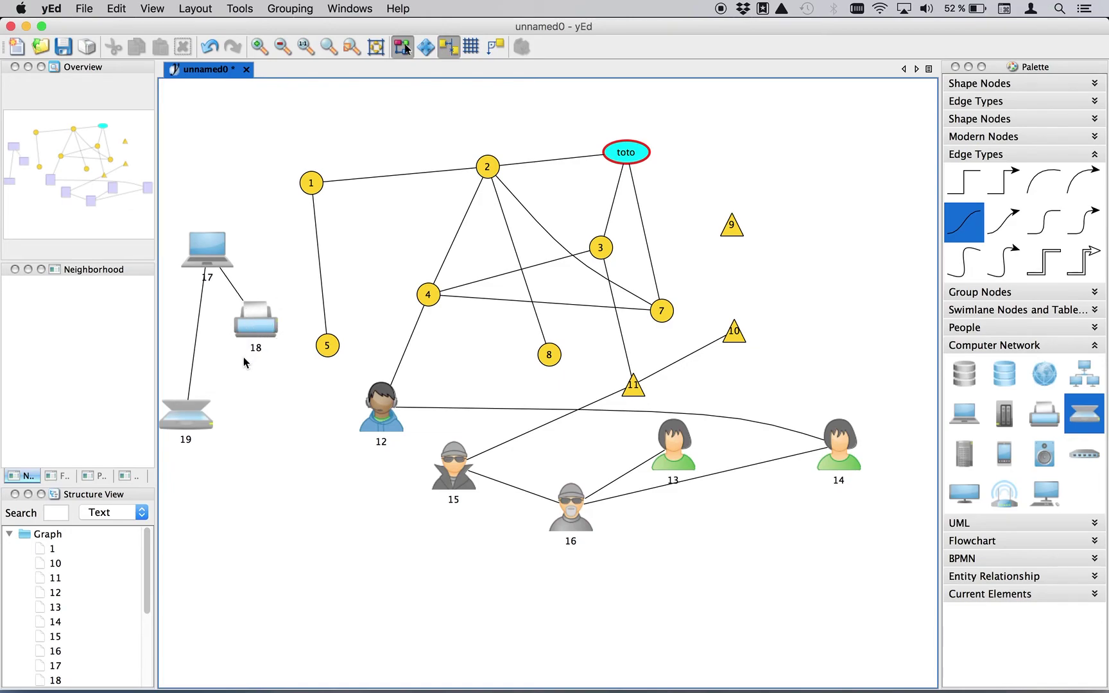
- Try an edge from the scanner to figure 12 and delete it
{"action": "left_click_drag", "start_coordinate": [193, 403], "coordinate": [381, 406]}
{"action": "left_click", "coordinate": [257, 419]}
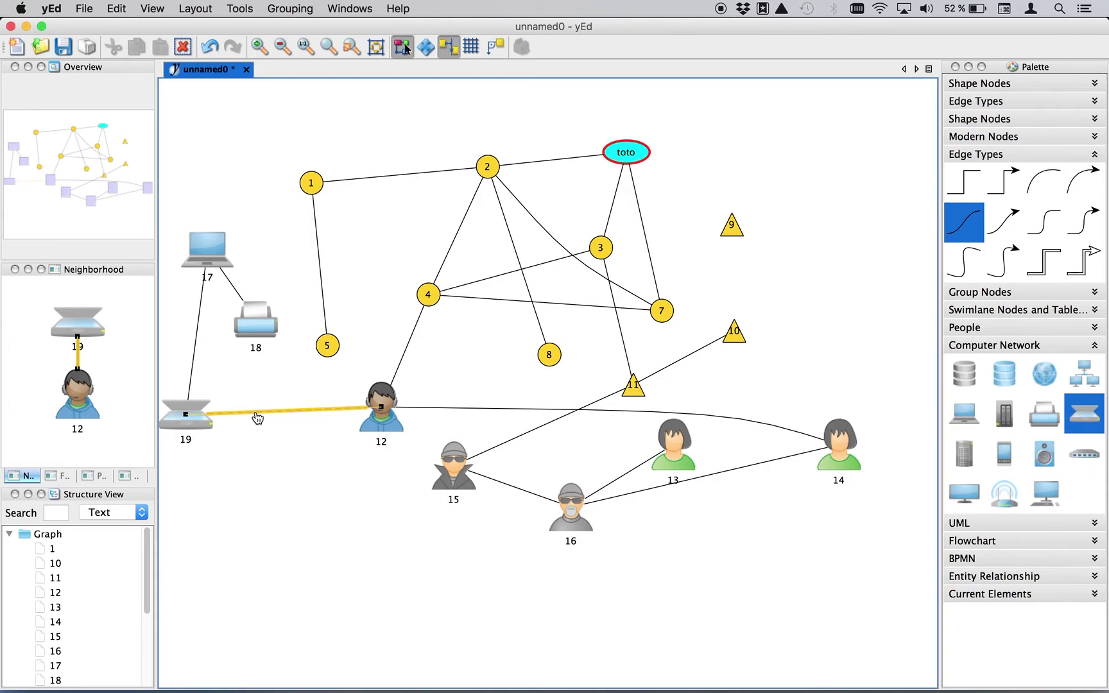
{"action": "key", "text": "Delete"}
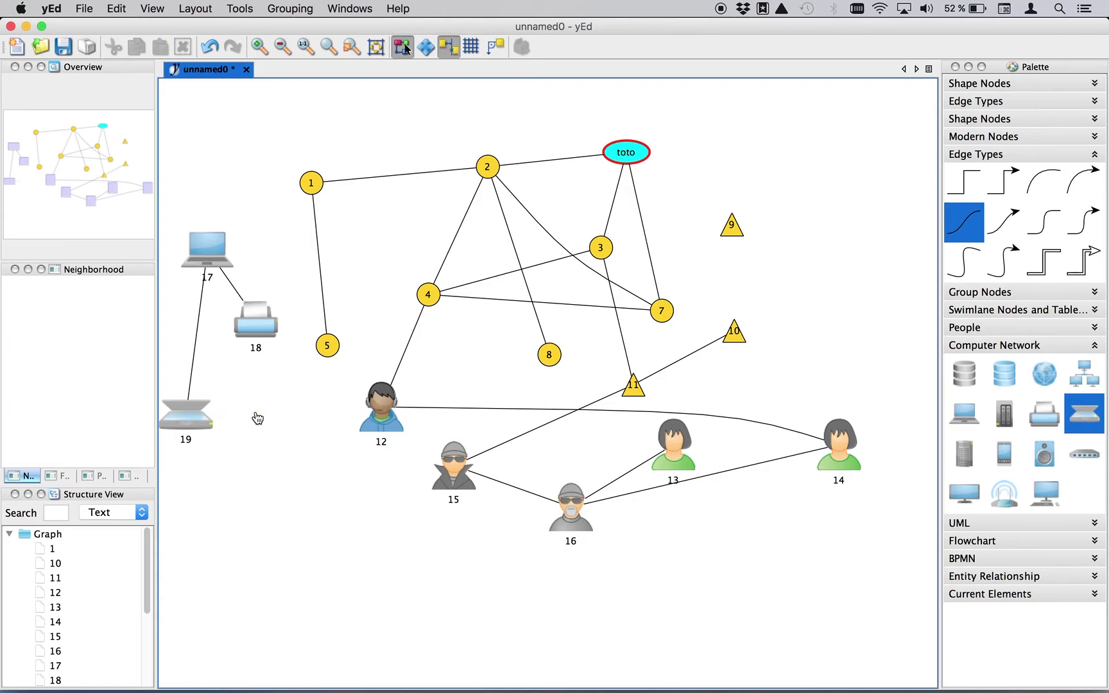
- Move the scanner directly beneath the laptop so their connecting edge runs vertically
{"action": "left_click", "coordinate": [191, 413]}
{"action": "left_click_drag", "start_coordinate": [191, 413], "coordinate": [215, 415]}
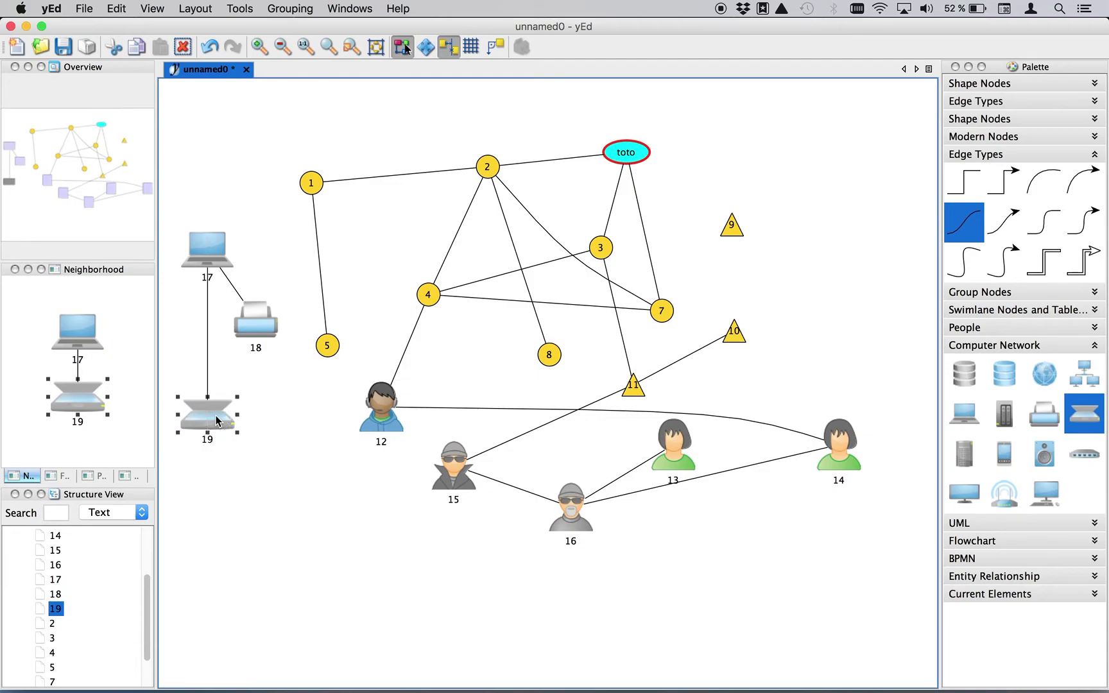
- Hide the labels of the laptop, printer and scanner nodes together through their shared label properties
{"action": "left_click", "coordinate": [212, 251]}
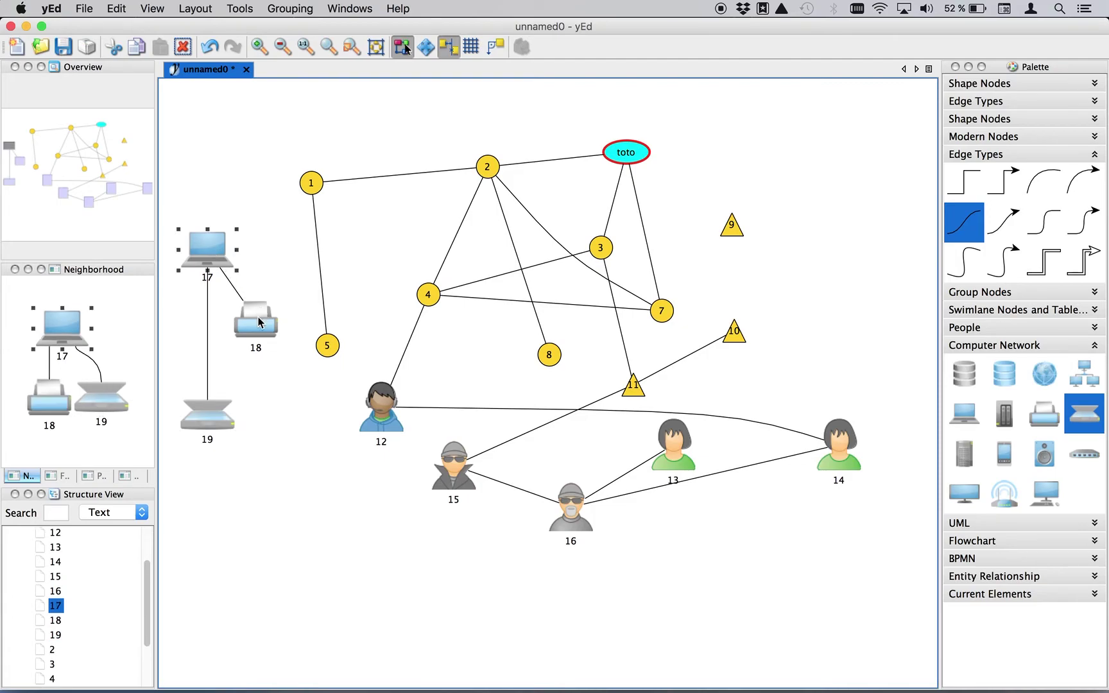
{"action": "left_click", "coordinate": [260, 319]}
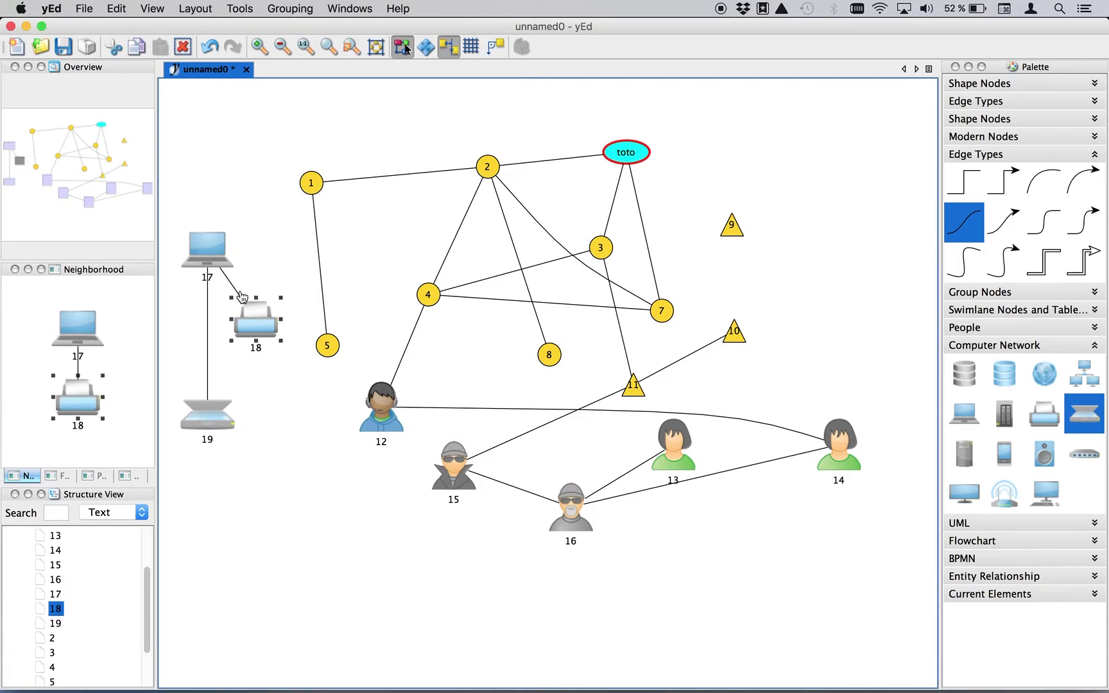
{"action": "left_click", "coordinate": [207, 247], "text": "shift"}
{"action": "left_click", "coordinate": [207, 423], "text": "shift"}
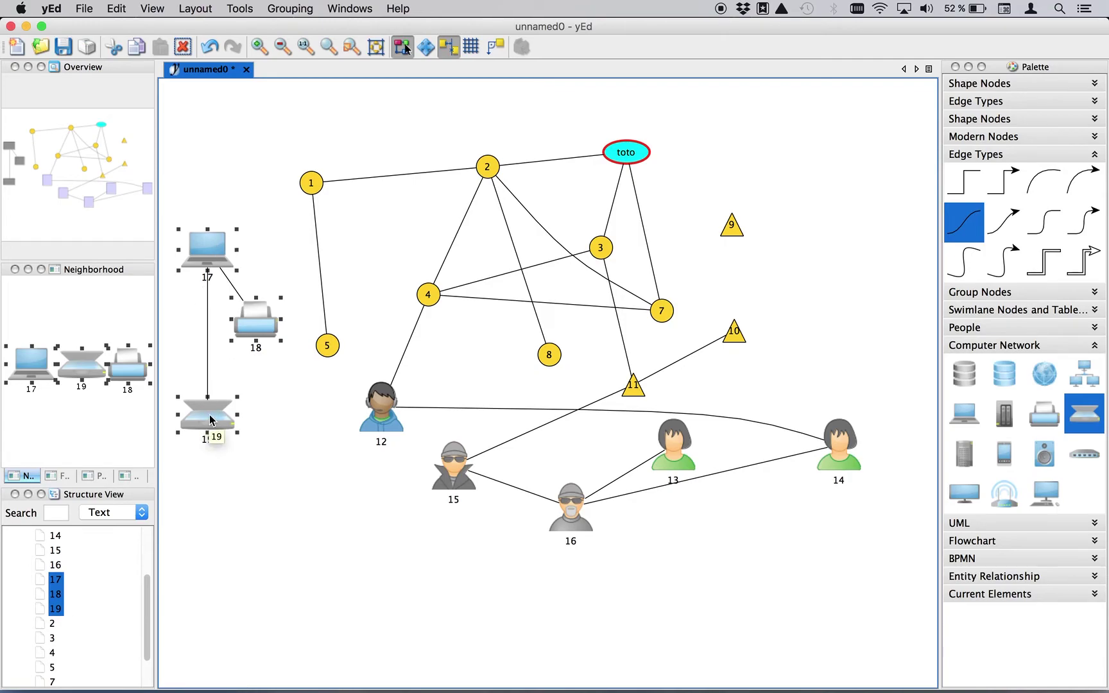
{"action": "right_click", "coordinate": [210, 421]}
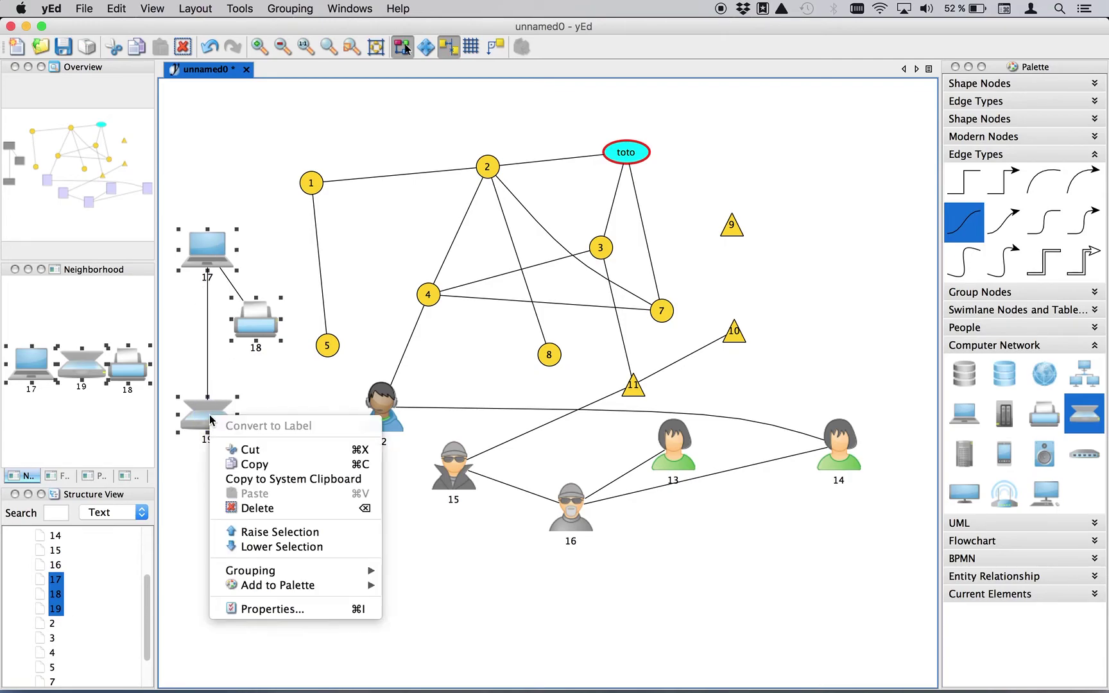
{"action": "left_click", "coordinate": [264, 610]}
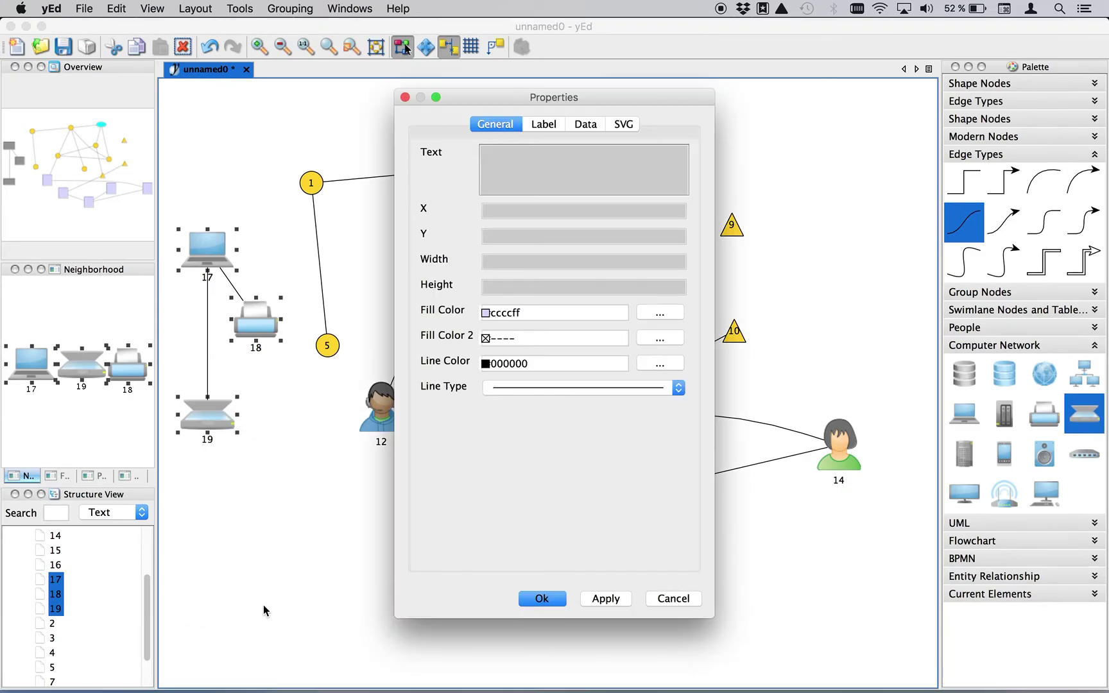
{"action": "left_click", "coordinate": [543, 125]}
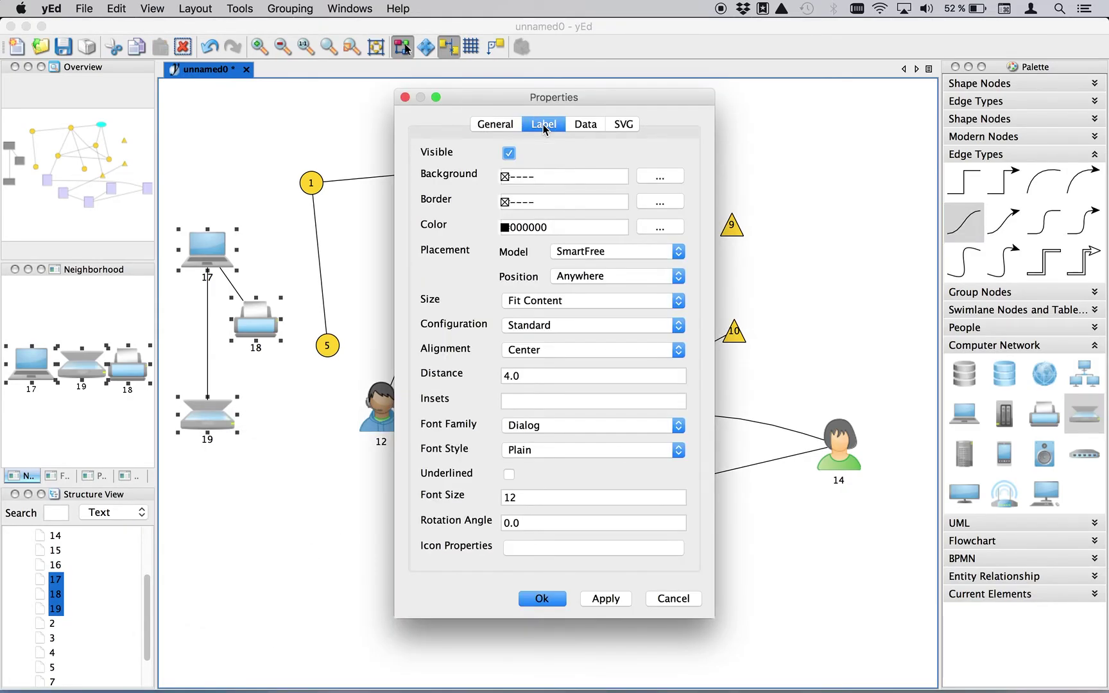
{"action": "left_click", "coordinate": [508, 154]}
{"action": "left_click", "coordinate": [541, 599]}
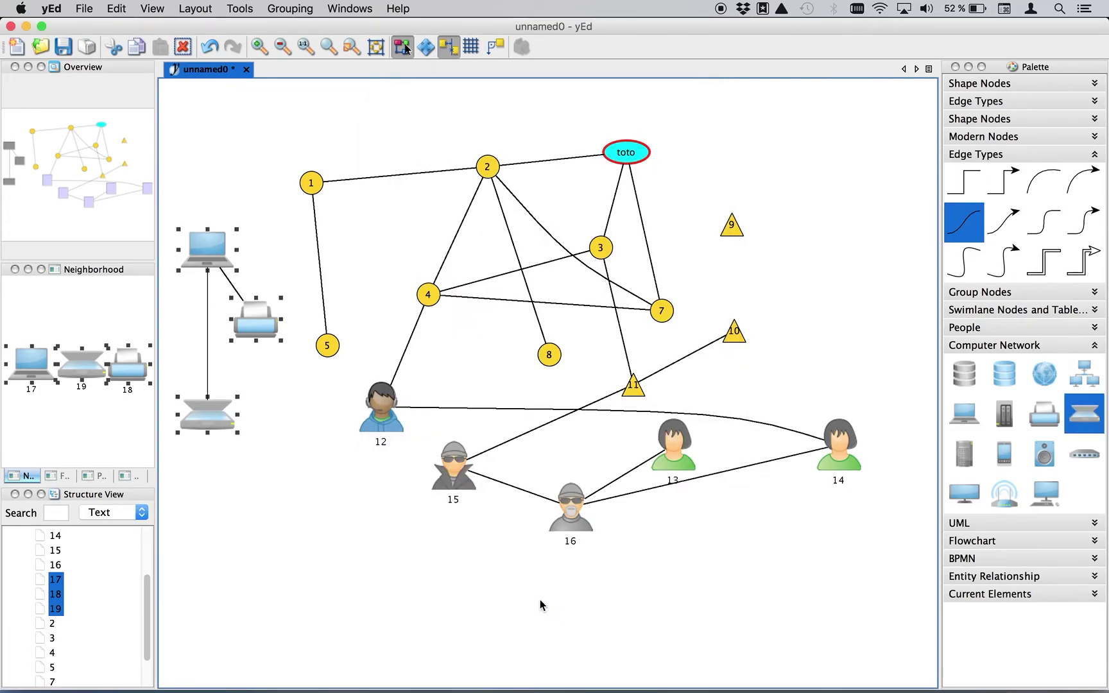
{"action": "left_click", "coordinate": [294, 465]}
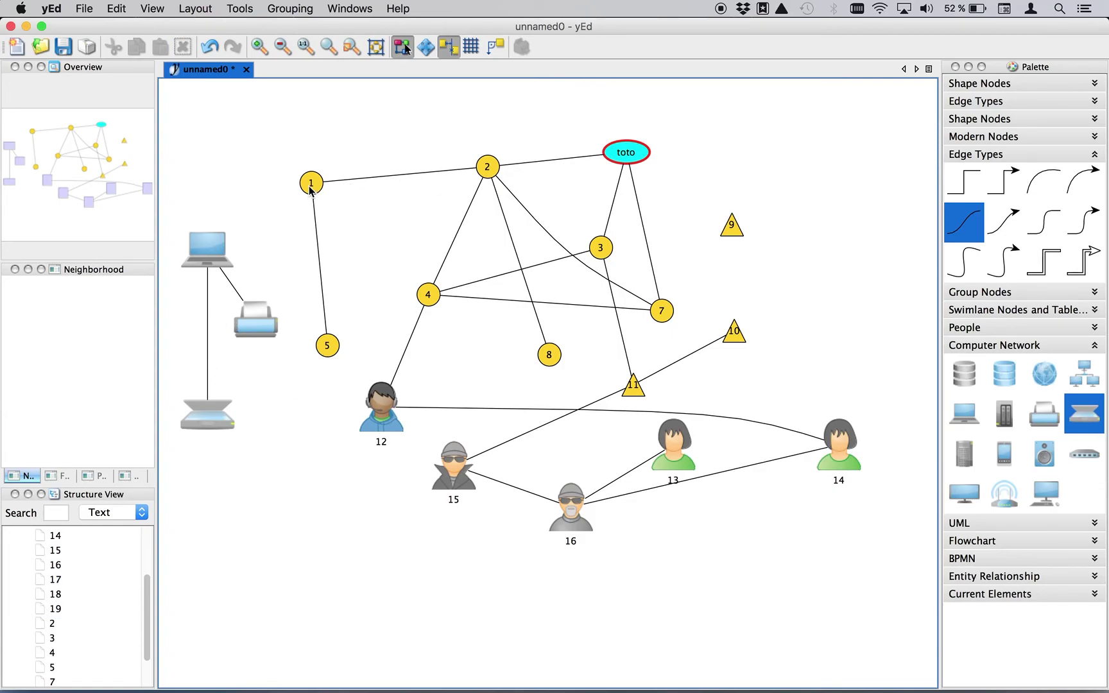
- Move node 1 slightly up to align it horizontally with node 2
{"action": "mouse_move", "coordinate": [311, 187]}
{"action": "left_mouse_down"}
{"action": "mouse_move", "coordinate": [397, 250]}
{"action": "mouse_move", "coordinate": [300, 149]}
{"action": "mouse_move", "coordinate": [320, 195]}
{"action": "mouse_move", "coordinate": [305, 172]}
{"action": "left_mouse_up"}
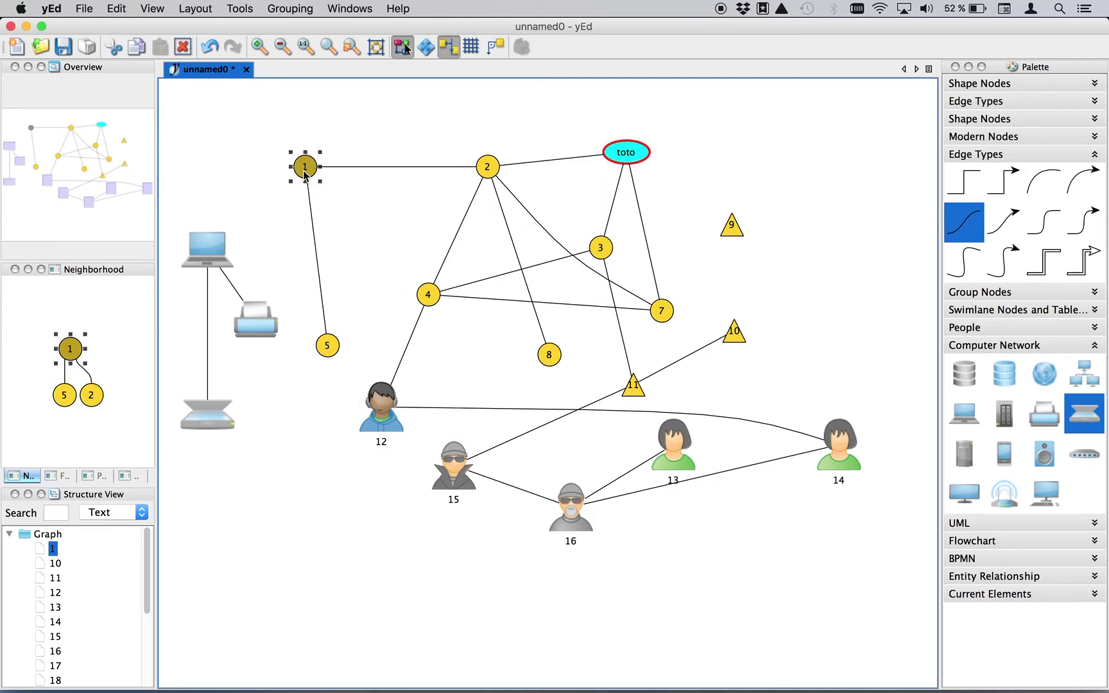
{"action": "left_click", "coordinate": [339, 103]}
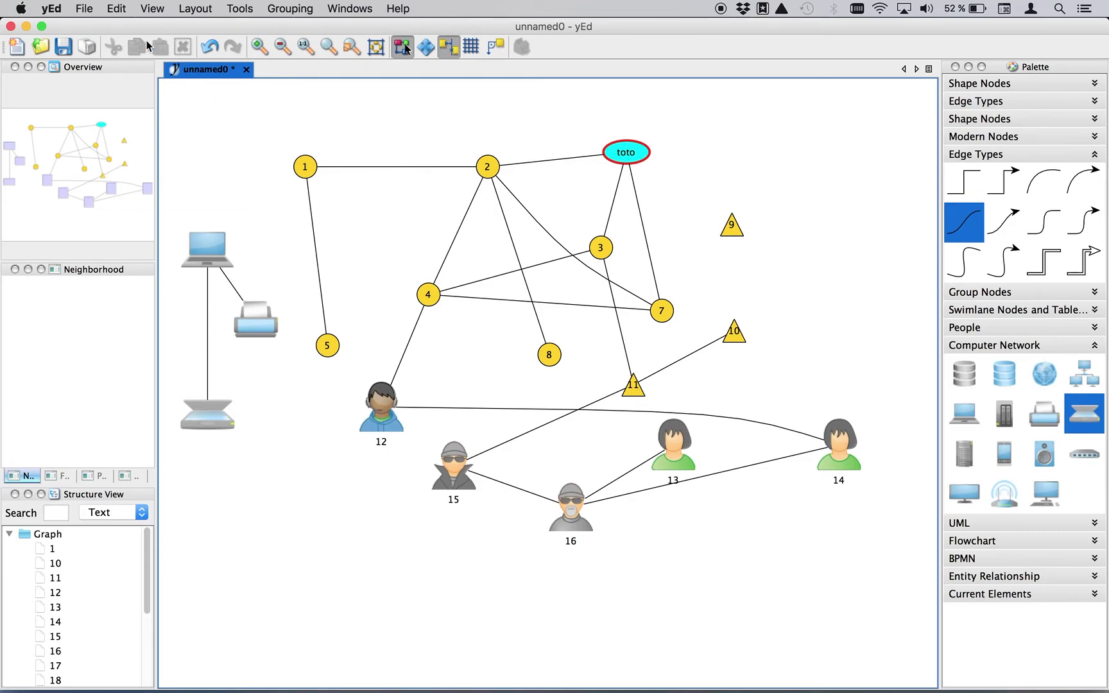
- Look at the save dialog with the GraphML file format and leave it without saving
{"action": "left_click", "coordinate": [84, 9]}
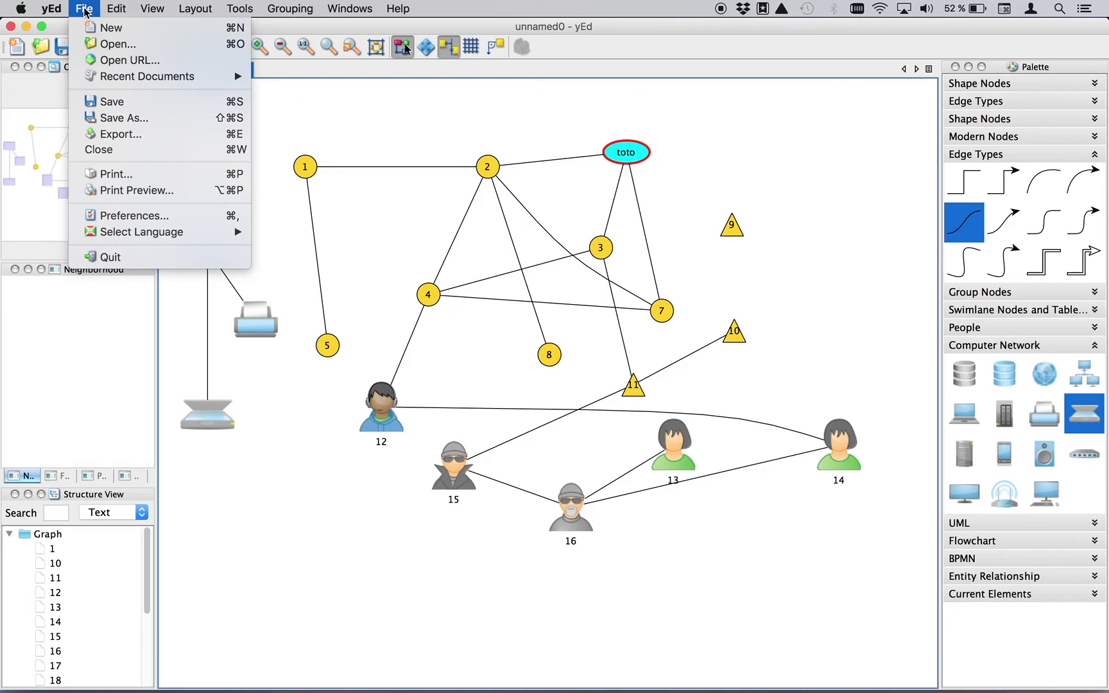
{"action": "left_click", "coordinate": [108, 118]}
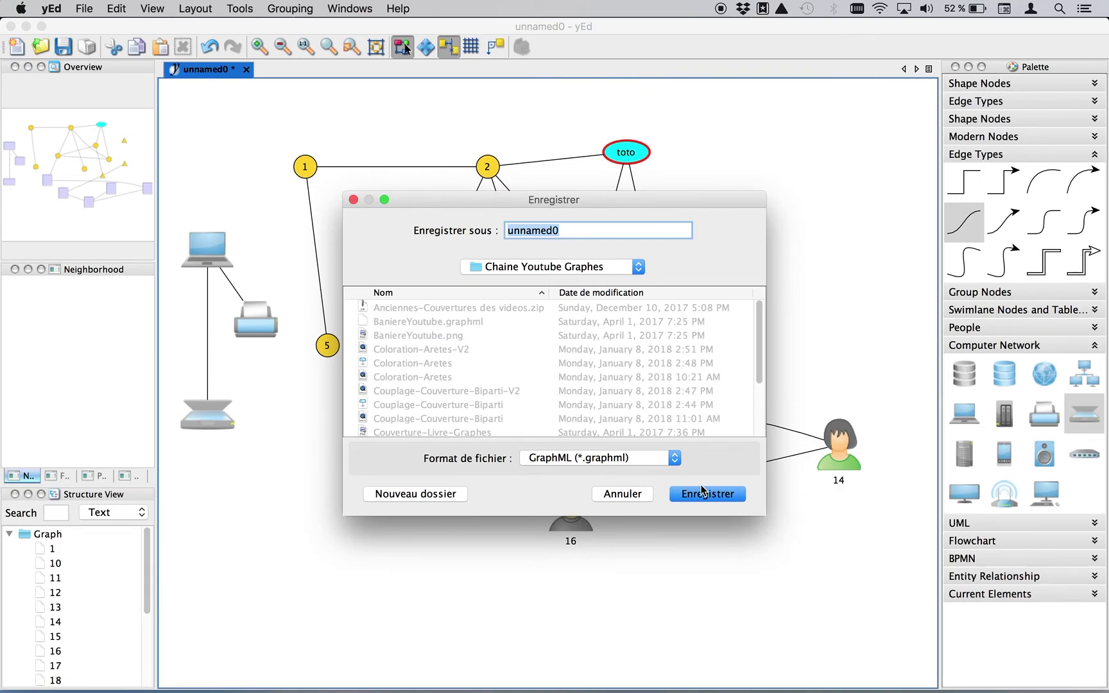
{"action": "left_click", "coordinate": [629, 494]}
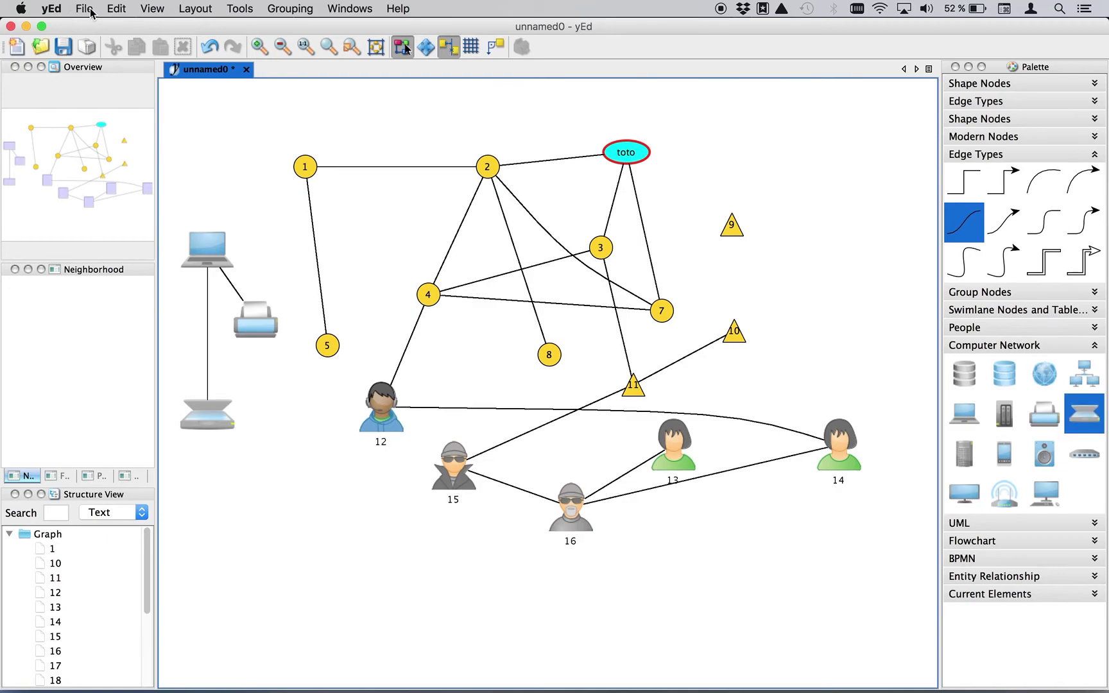
- Review the image and document formats offered for exporting the graph, and leave without exporting
{"action": "left_click", "coordinate": [84, 9]}
{"action": "left_click", "coordinate": [109, 135]}
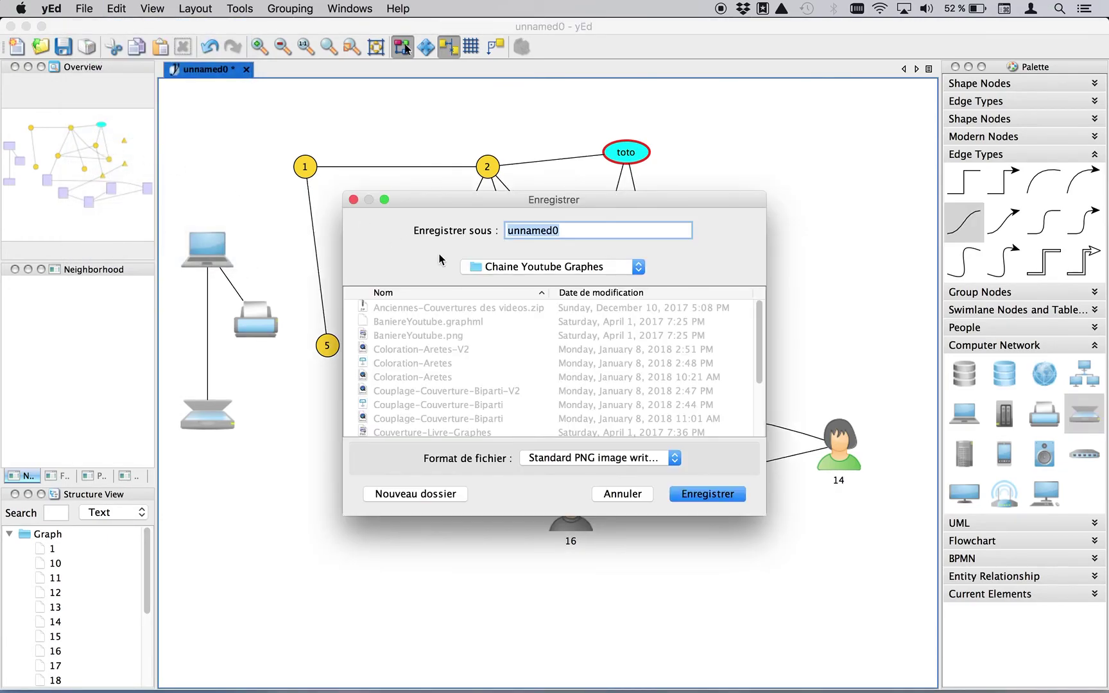
{"action": "left_click", "coordinate": [543, 458]}
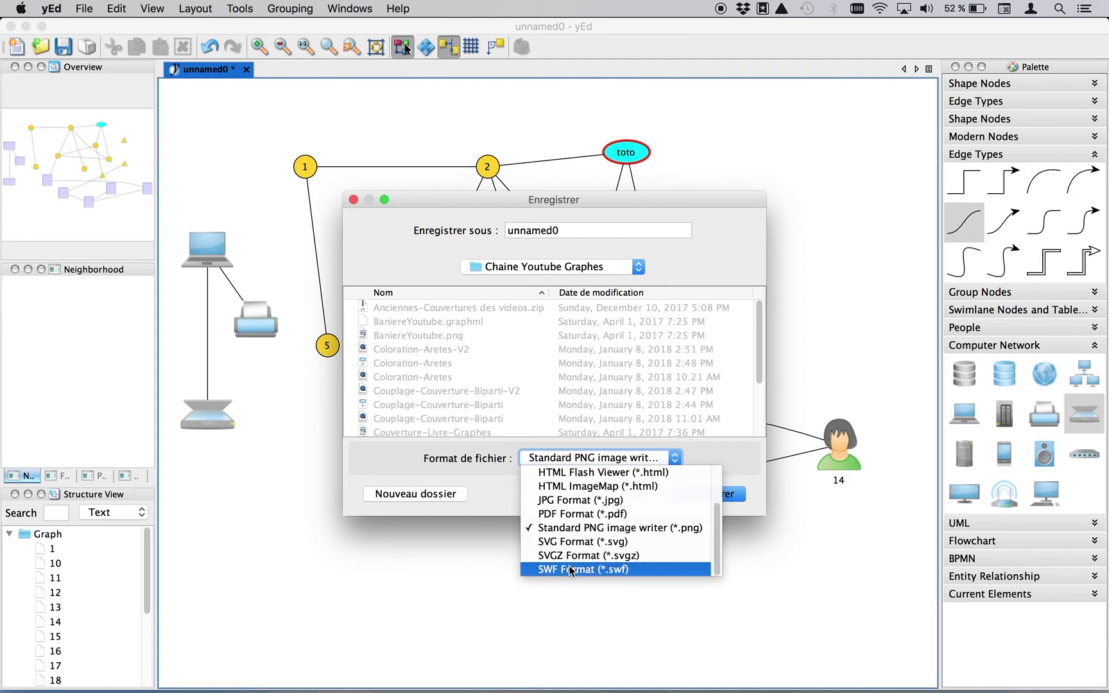
{"action": "left_click", "coordinate": [480, 468]}
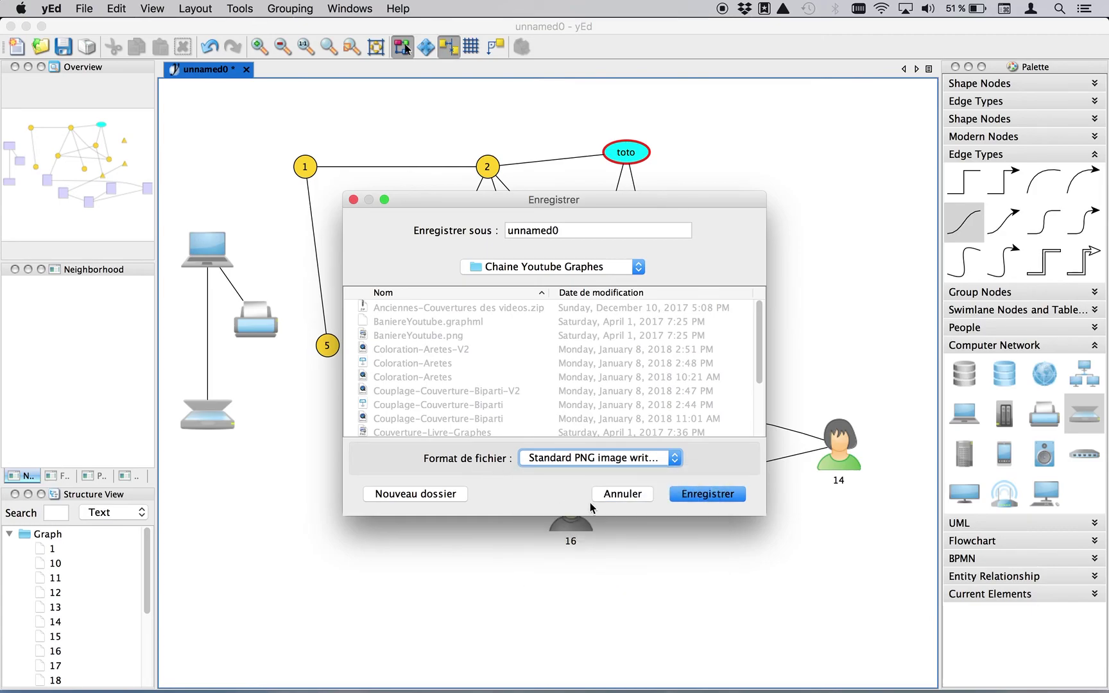
{"action": "left_click", "coordinate": [622, 494]}
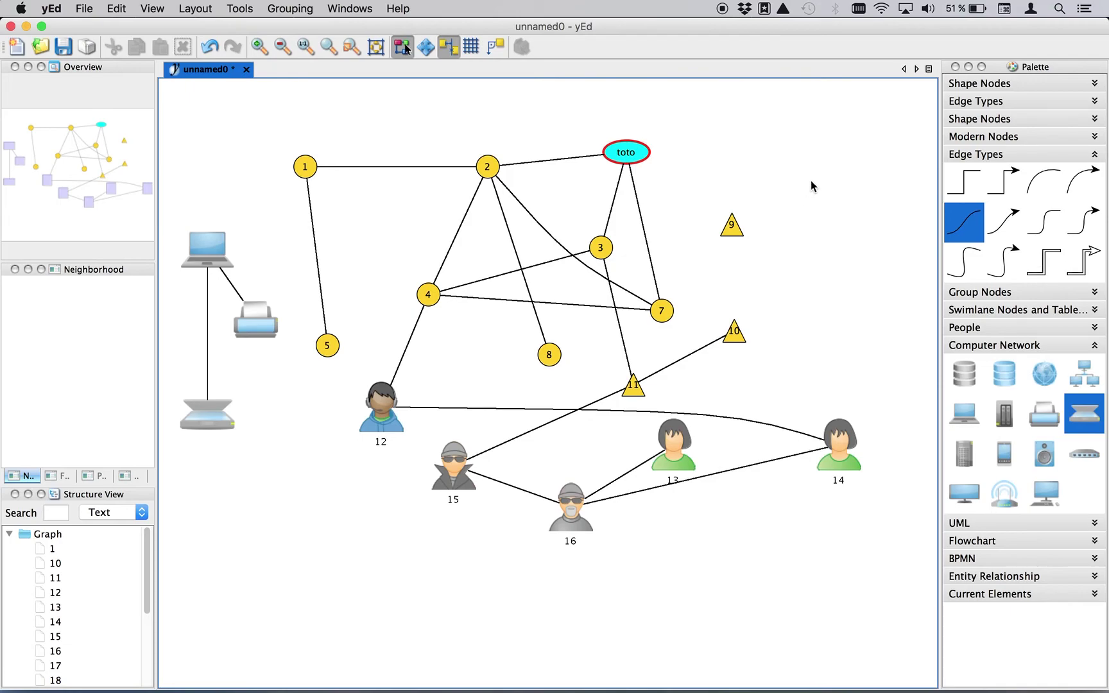
- Add three white circle nodes from the customised Shape Nodes, one above triangle 9 and two to its right
{"action": "left_click", "coordinate": [980, 165]}
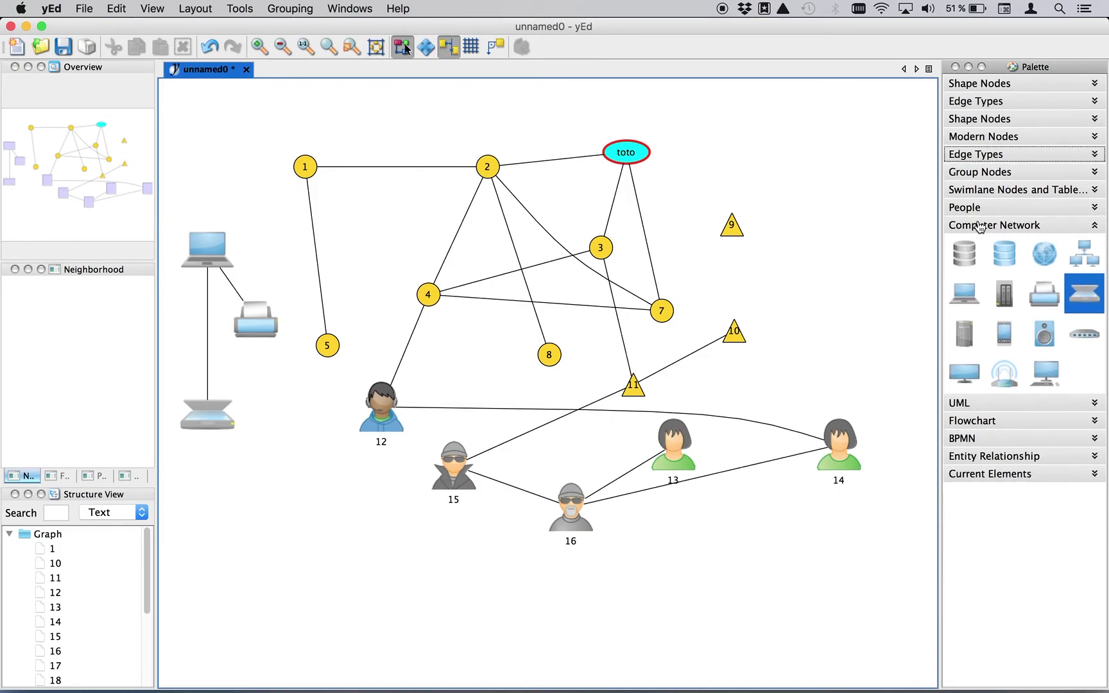
{"action": "left_click", "coordinate": [980, 228]}
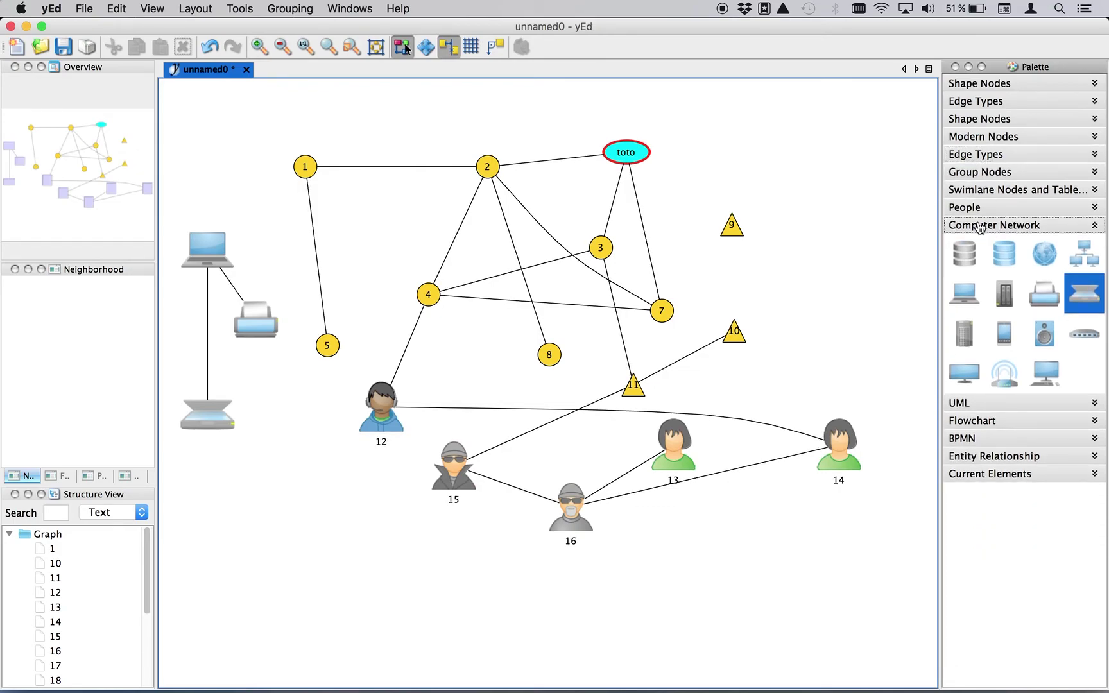
{"action": "left_click", "coordinate": [965, 83]}
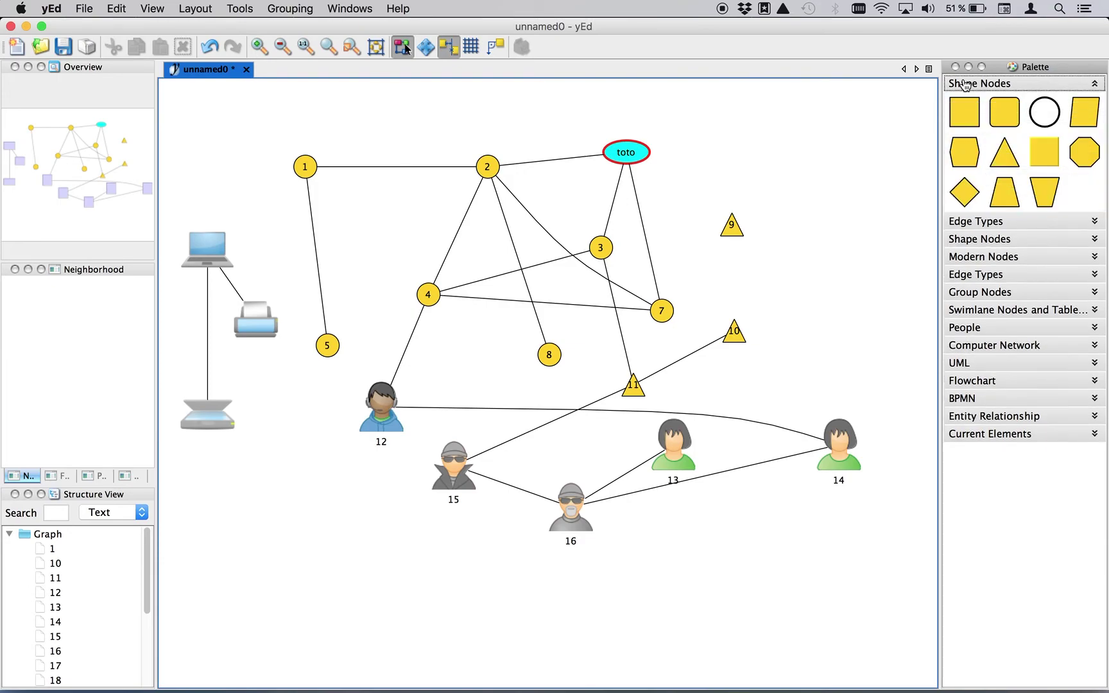
{"action": "left_click", "coordinate": [1050, 114]}
{"action": "left_click", "coordinate": [733, 135]}
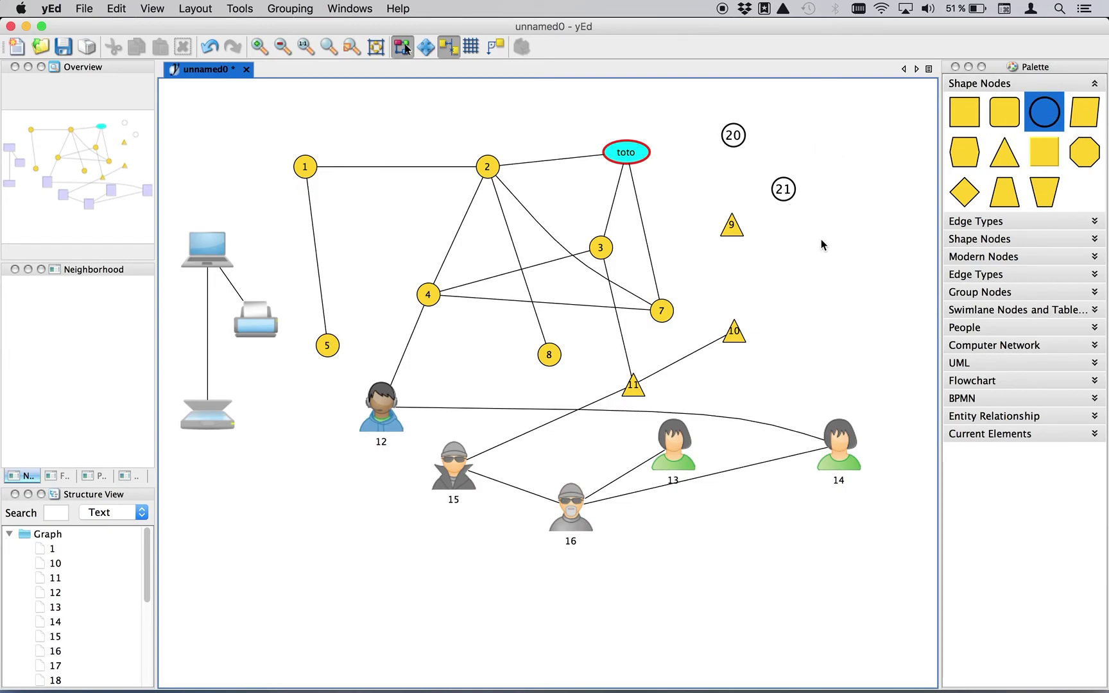
- Draw a directed edge with a red-bordered label from node 20 to node 3 and set its label to 555
{"action": "left_click", "coordinate": [969, 221]}
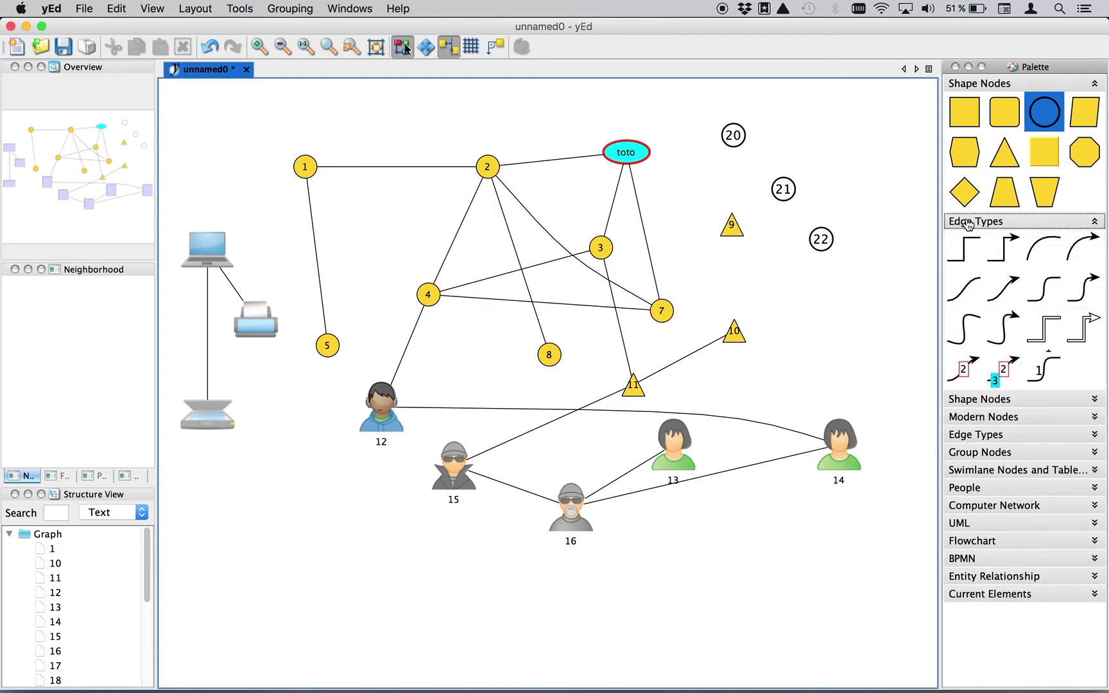
{"action": "left_click", "coordinate": [968, 374]}
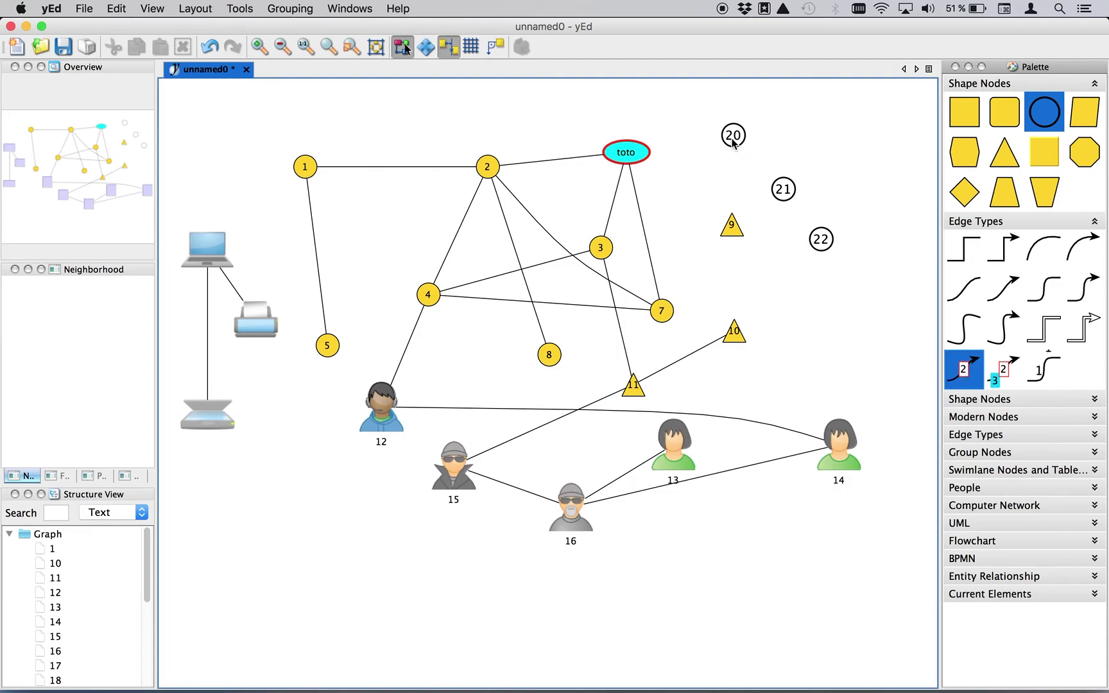
{"action": "left_click_drag", "start_coordinate": [733, 137], "coordinate": [603, 259]}
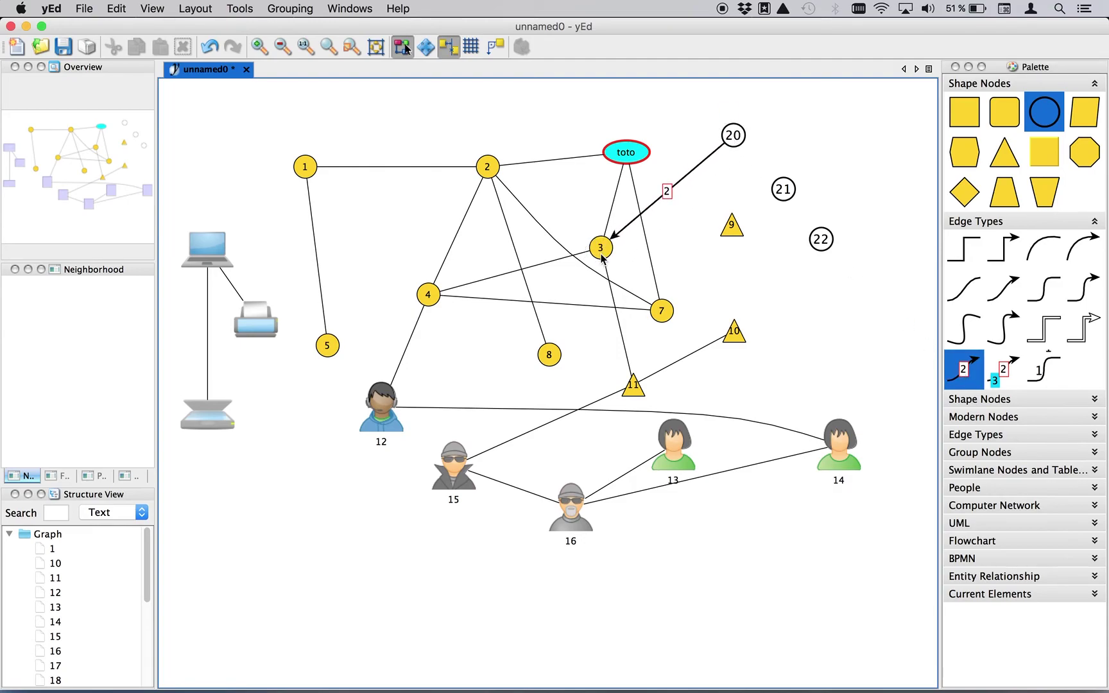
{"action": "left_click", "coordinate": [667, 192]}
{"action": "type", "text": "555"}
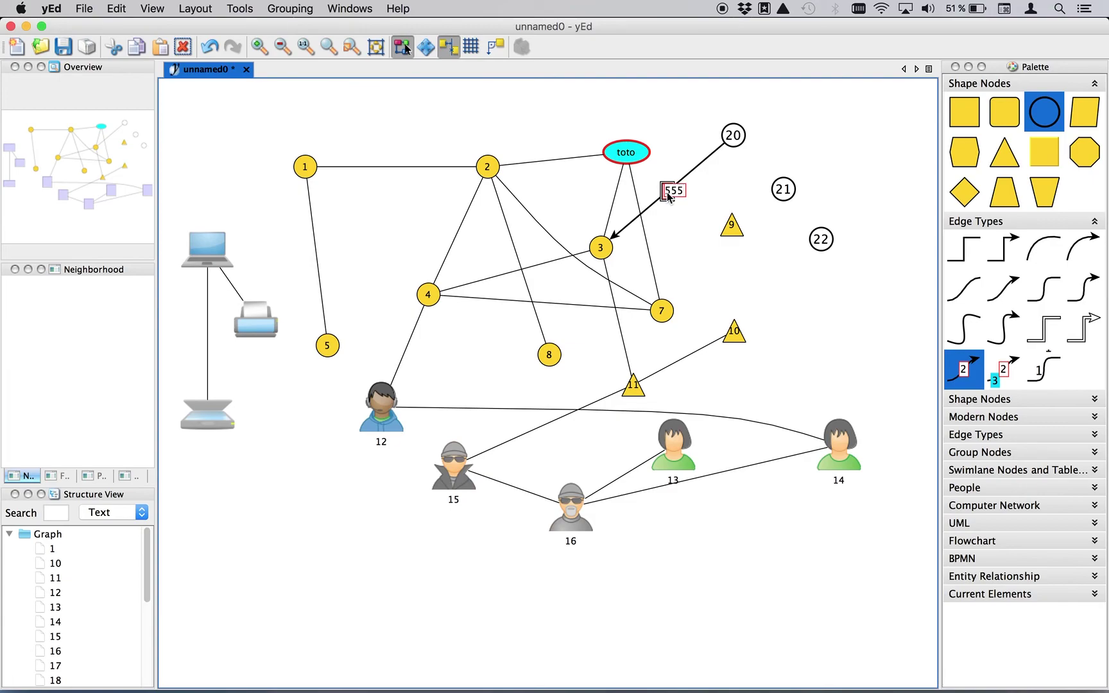
{"action": "left_click", "coordinate": [727, 173]}
{"action": "left_click", "coordinate": [728, 172]}
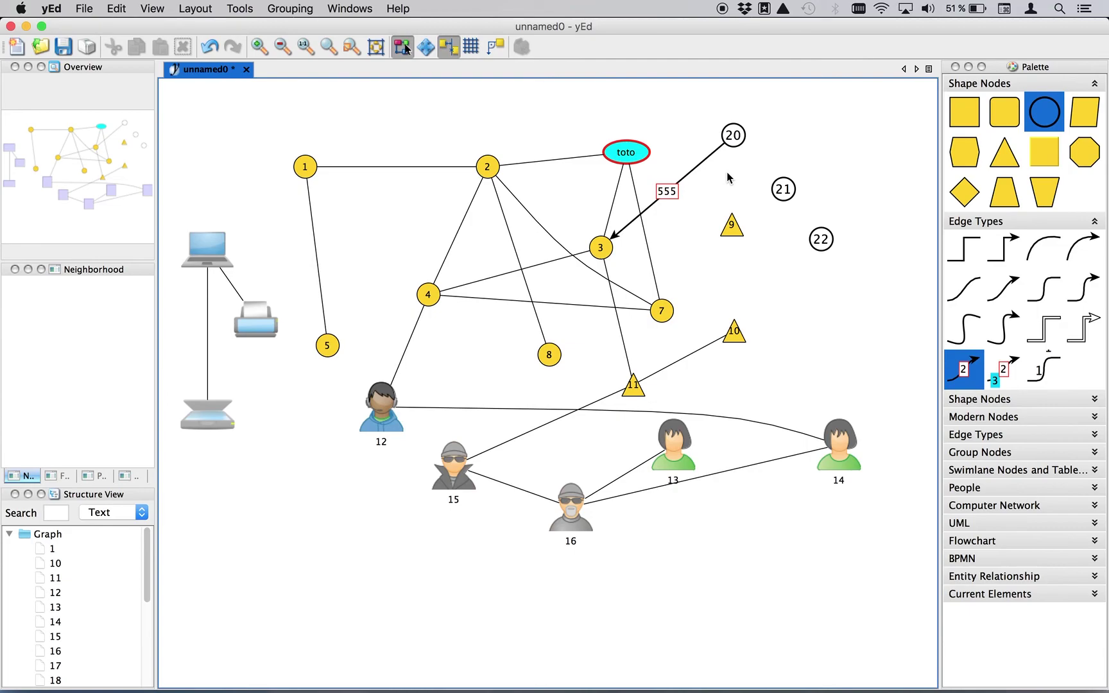
- Enlarge triangle 10 to roughly three times its width
{"action": "left_click", "coordinate": [734, 340]}
{"action": "left_click_drag", "start_coordinate": [746, 343], "coordinate": [803, 380]}
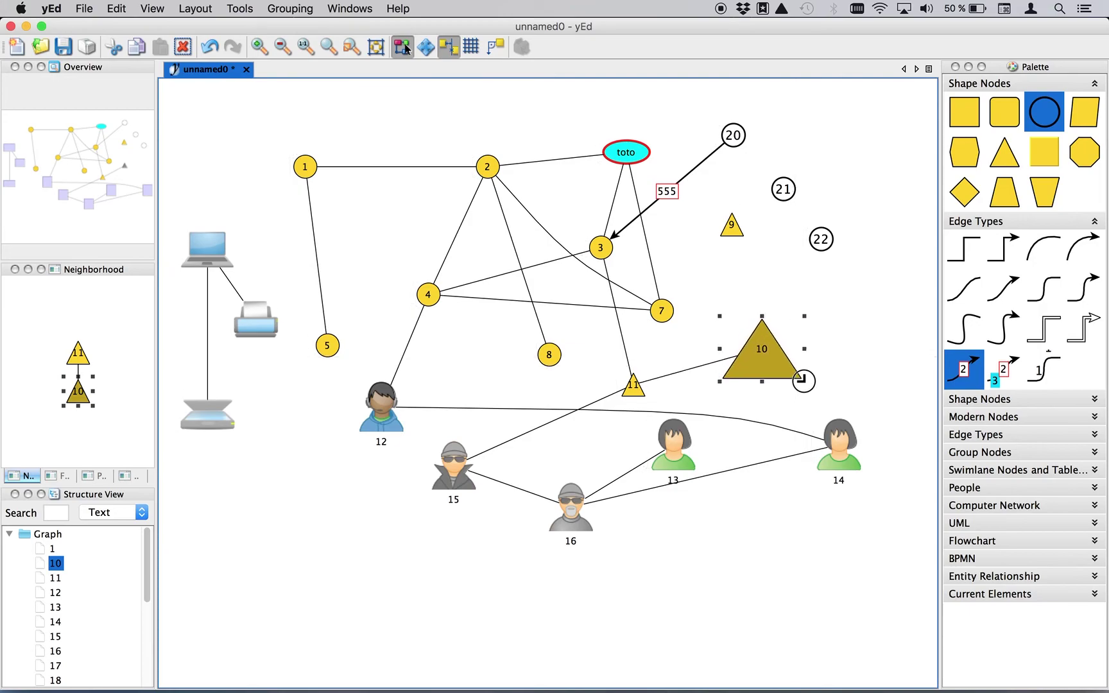
{"action": "left_click", "coordinate": [867, 326]}
- Shrink figure 13 to roughly half its width
{"action": "left_click", "coordinate": [682, 454]}
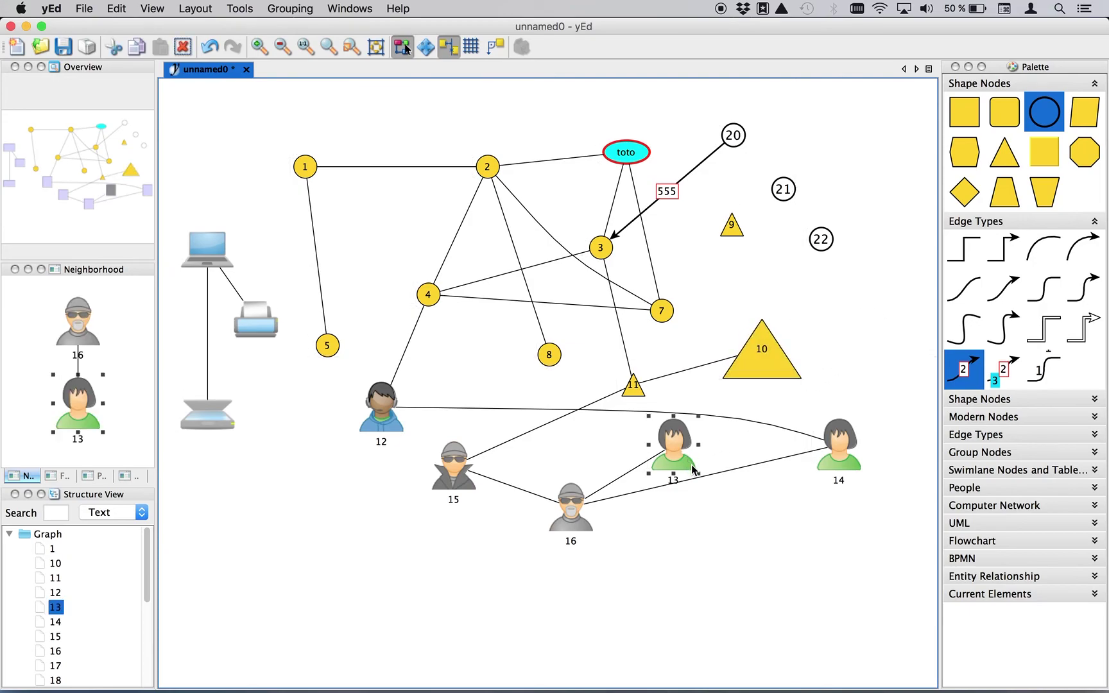
{"action": "left_click_drag", "start_coordinate": [698, 473], "coordinate": [678, 457]}
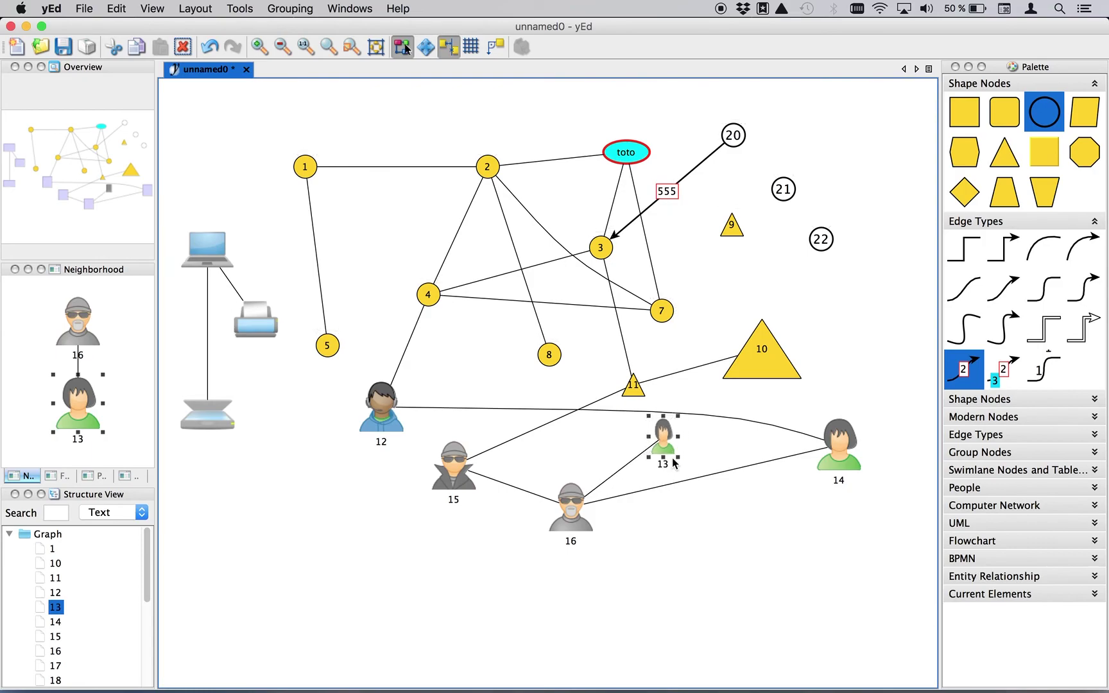
{"action": "left_click", "coordinate": [483, 382]}
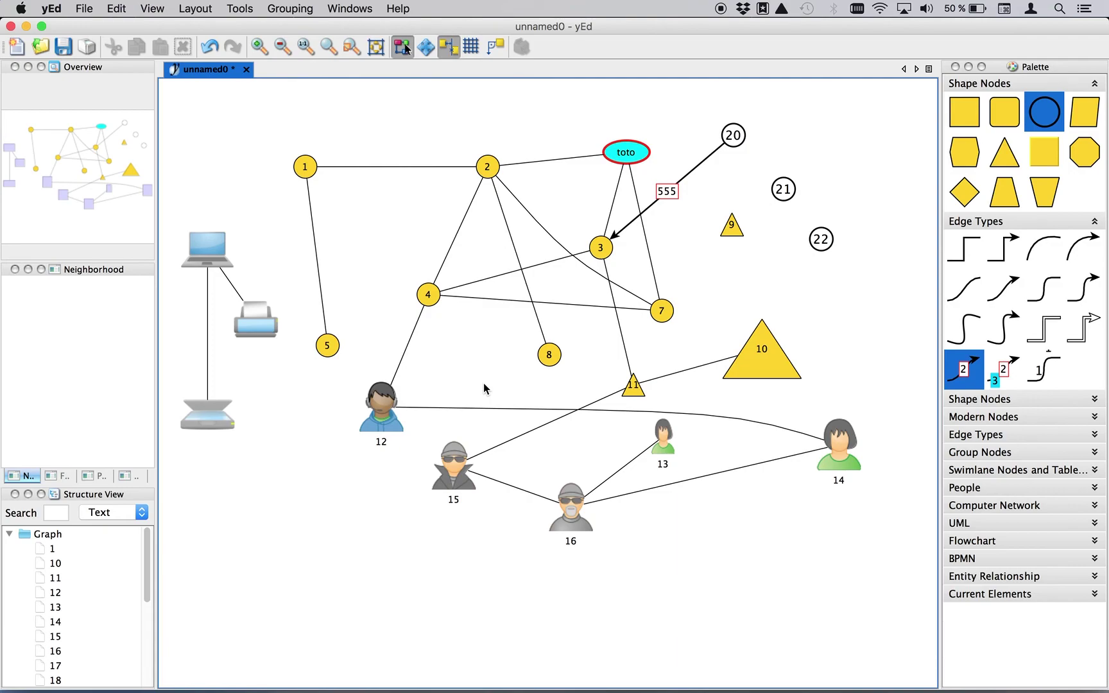
{"action": "left_click", "coordinate": [306, 168]}
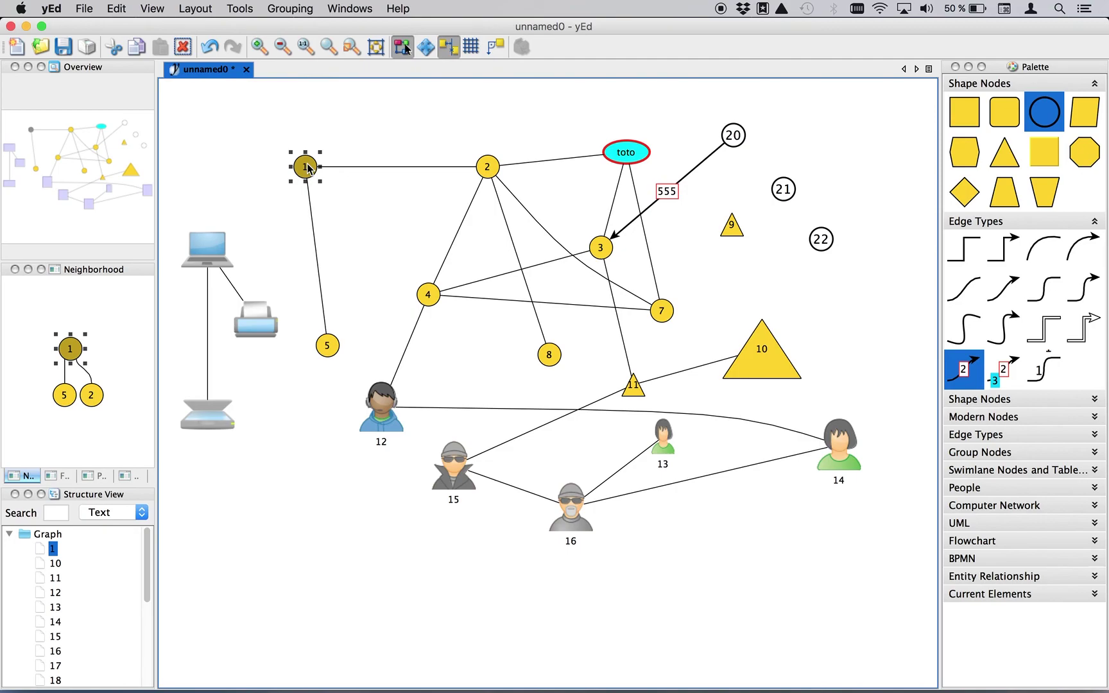
{"action": "left_click", "coordinate": [358, 126]}
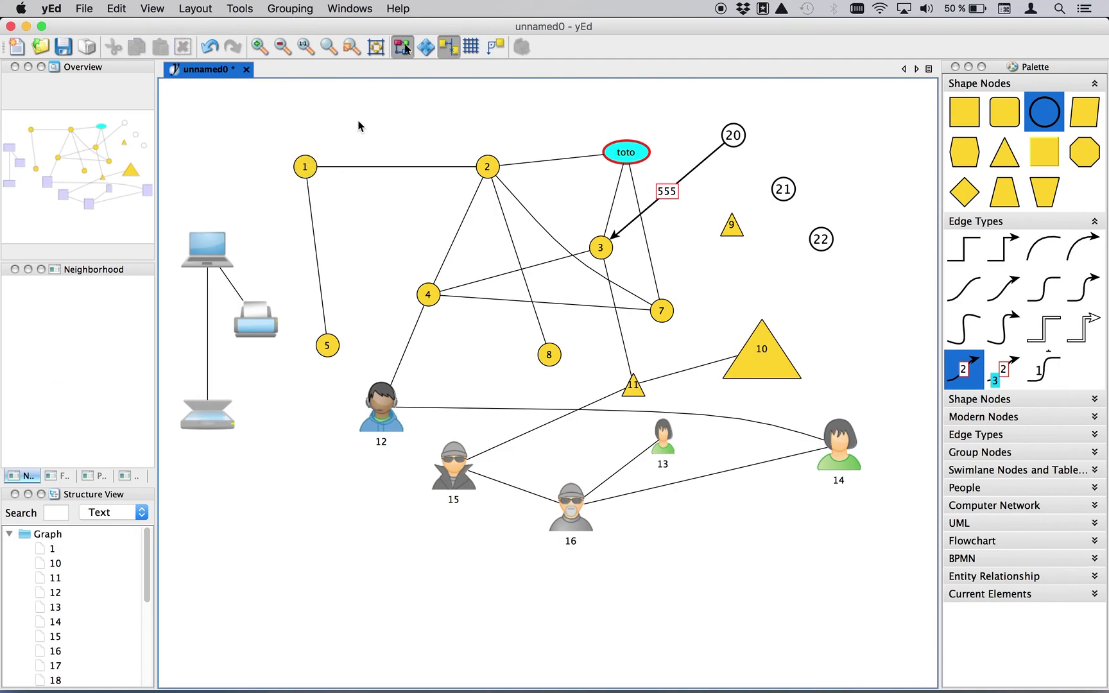